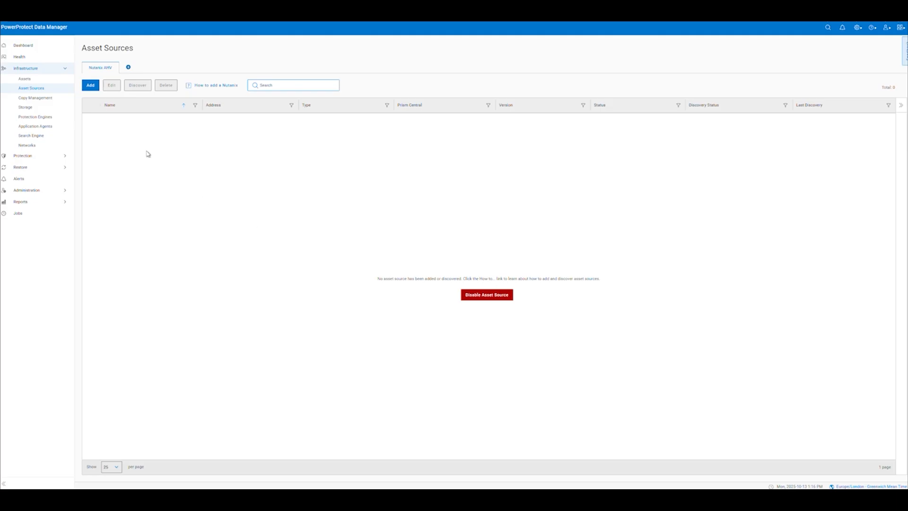
Step: Add a Prism Central asset source named Nutanix-Prism-Central with FQDN CRK-NTX-PC2.rackcrk12-nutanix.local and verify its certificate
left_click(90, 85)
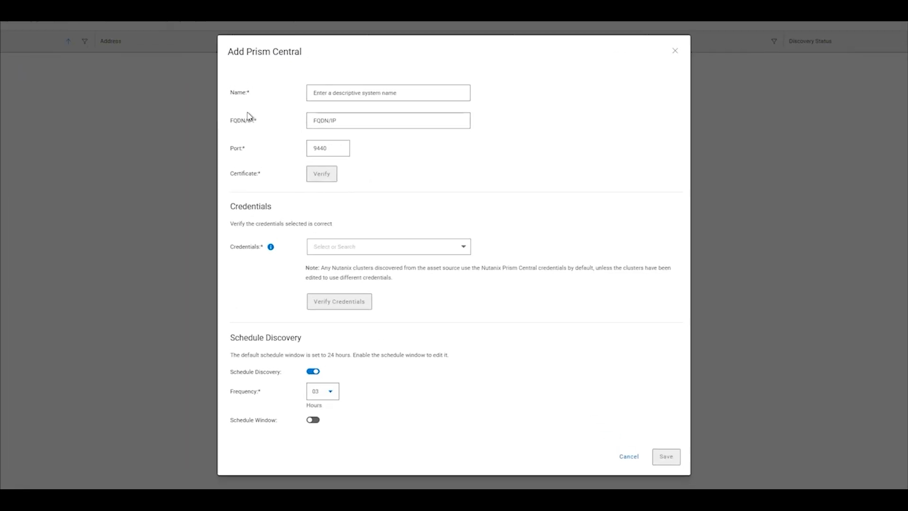
left_click(343, 92)
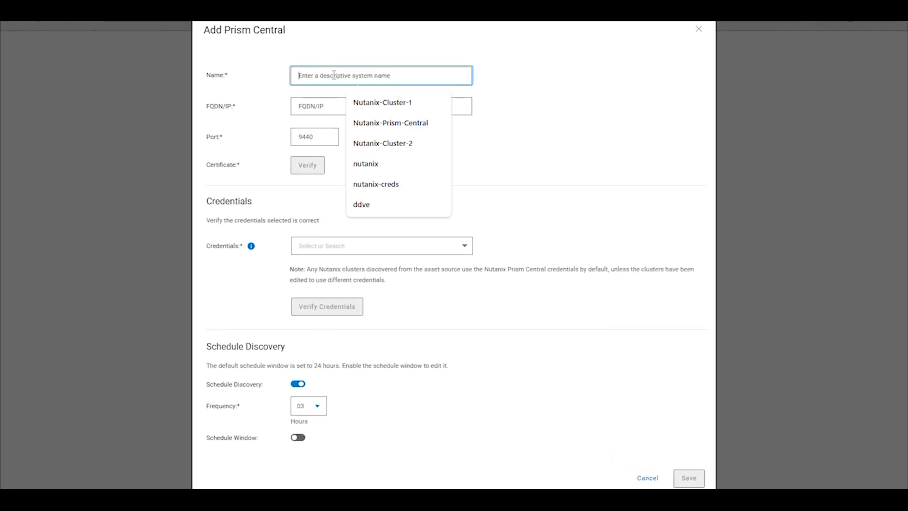
left_click(369, 122)
left_click(333, 106)
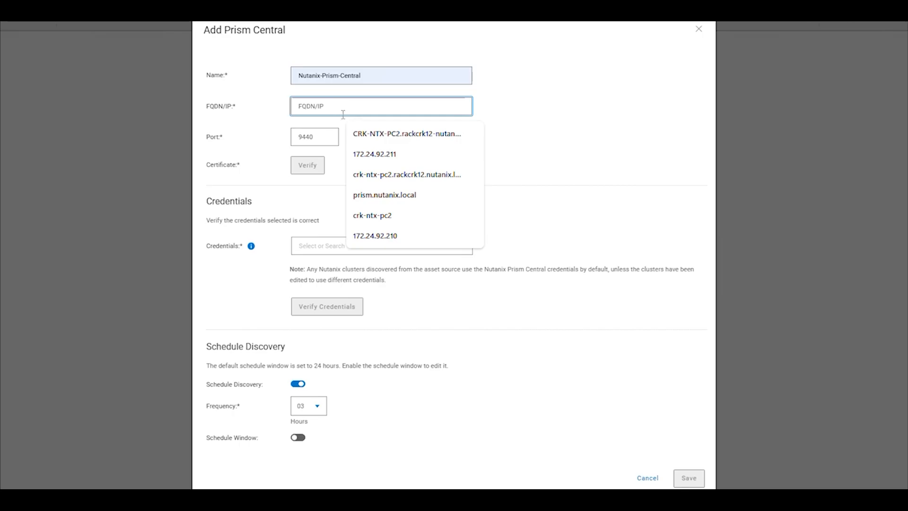
left_click(358, 134)
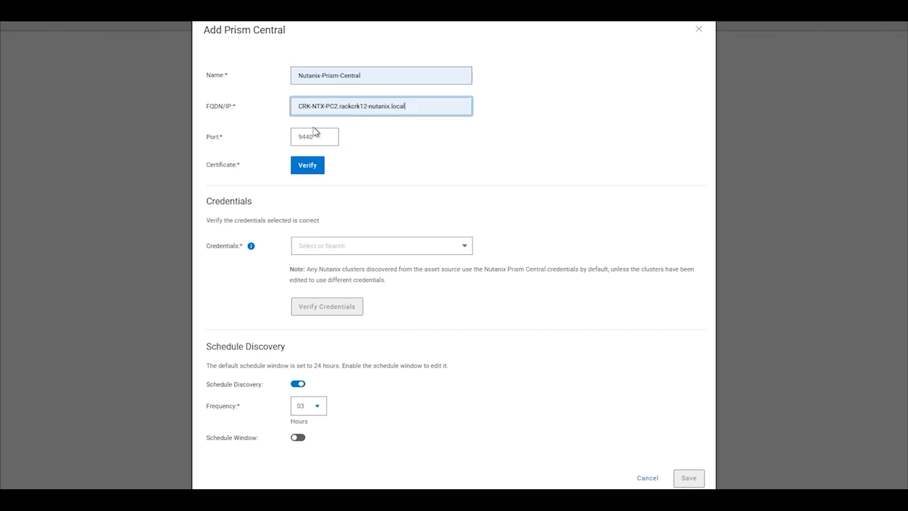
left_click(310, 170)
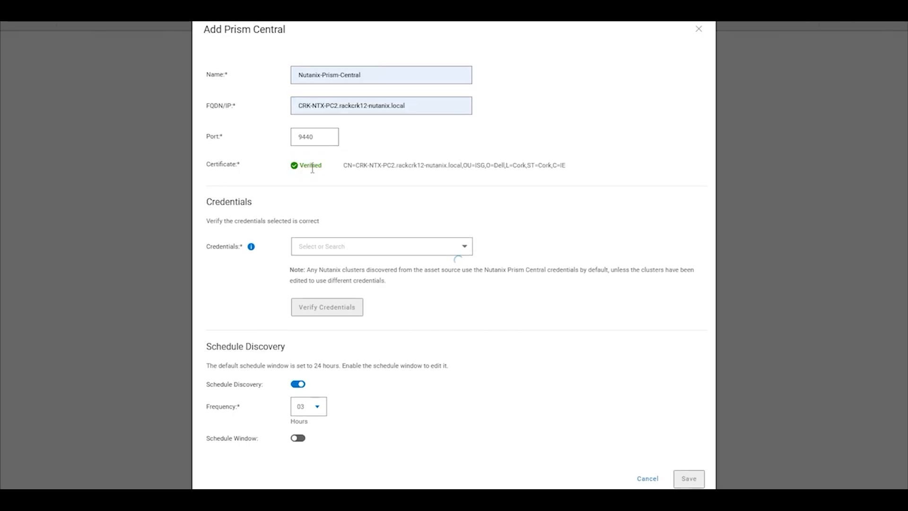
Step: Assign the admin credentials to the Prism Central source, verify them, and save the source, accepting the cluster certificate warning
left_click(463, 246)
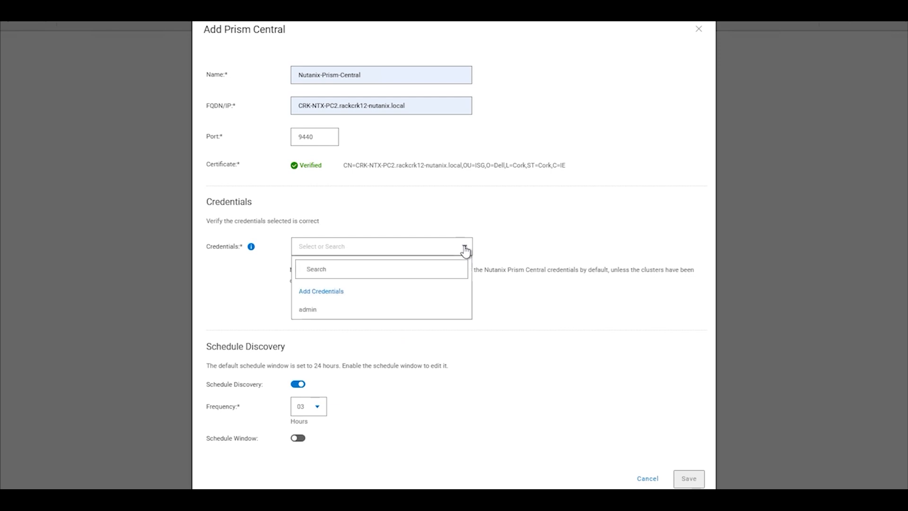
left_click(307, 311)
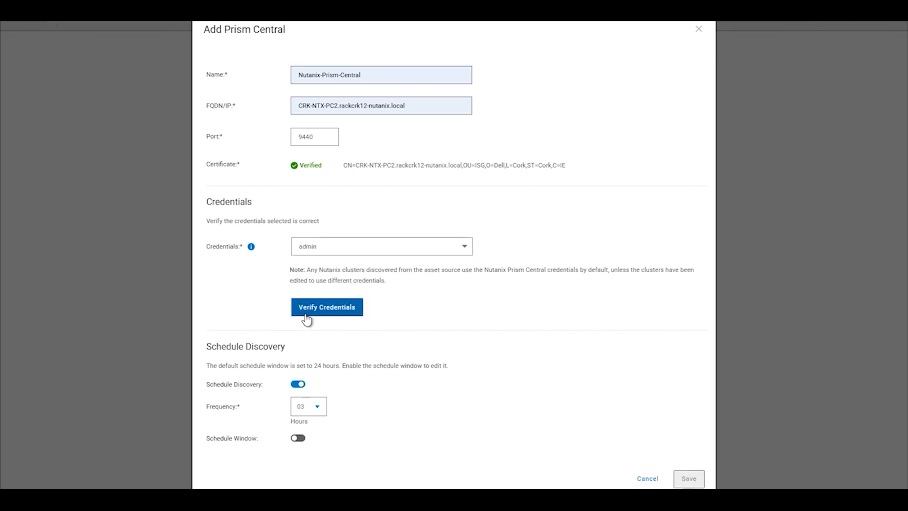
left_click(325, 308)
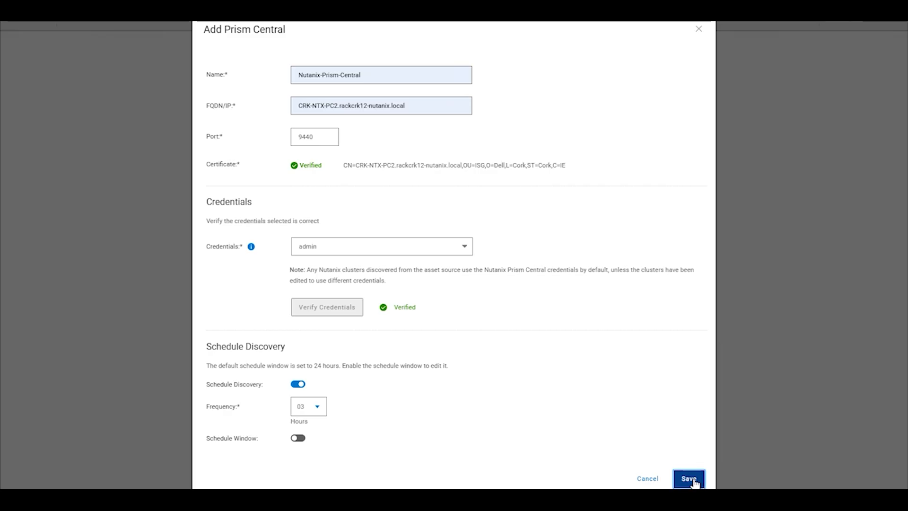
left_click(689, 478)
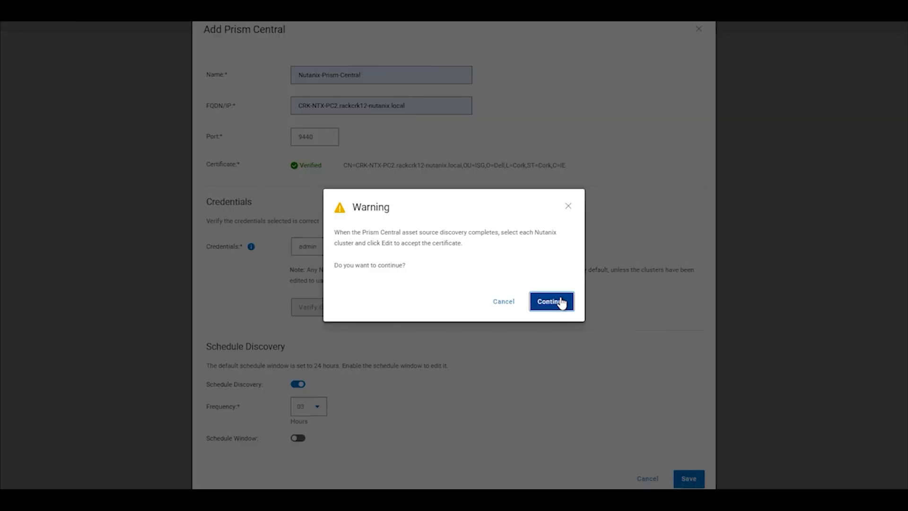
left_click(560, 301)
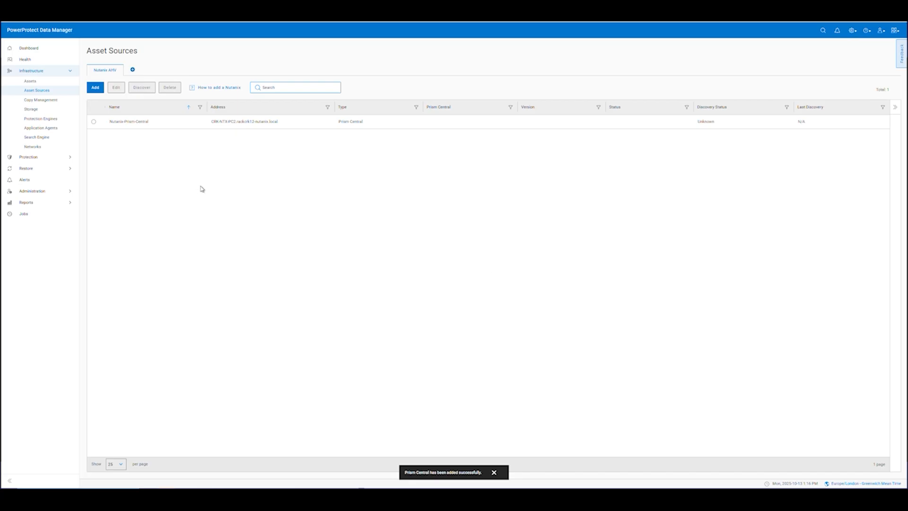
Step: Run a manual discovery of Nutanix-Prism-Central and open the list of discovered Nutanix virtual machine assets
left_click(94, 124)
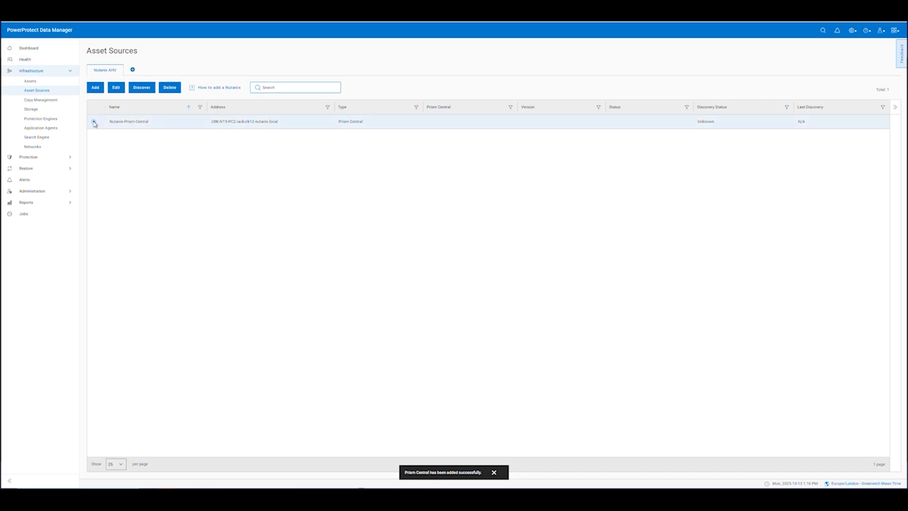
left_click(142, 87)
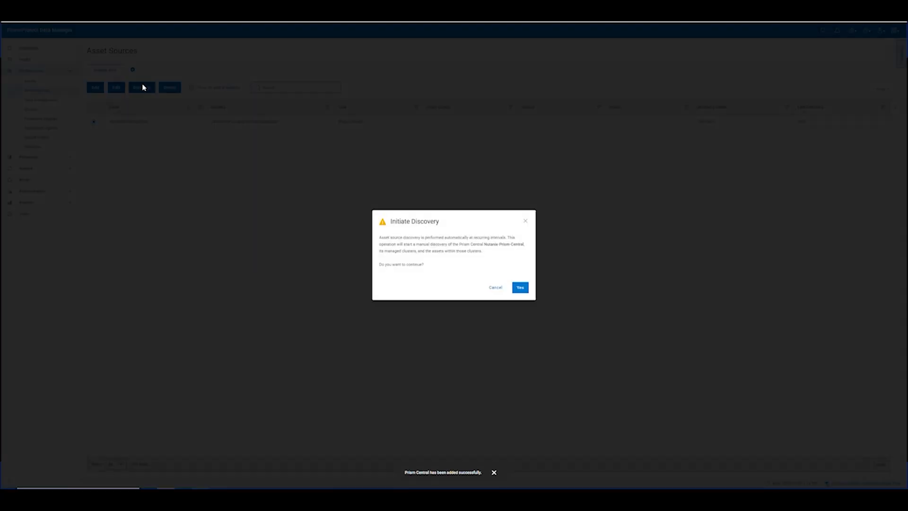
left_click(520, 288)
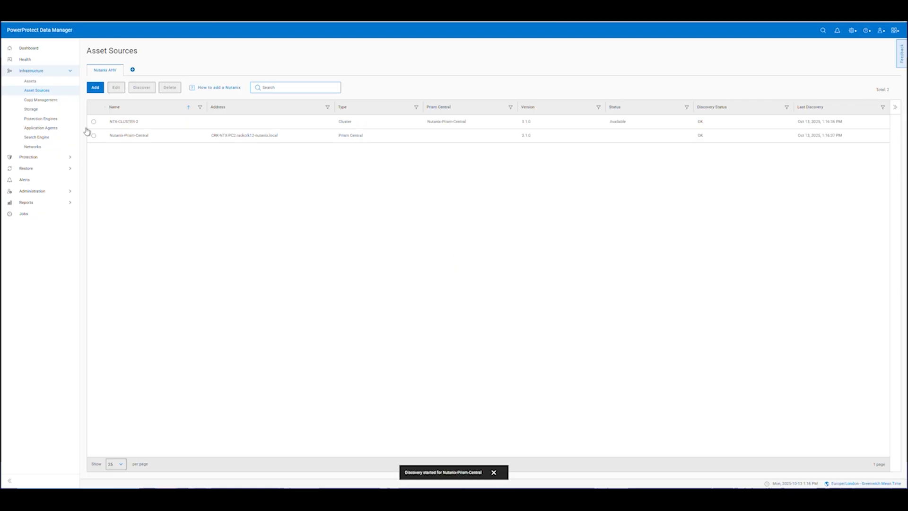
left_click(40, 83)
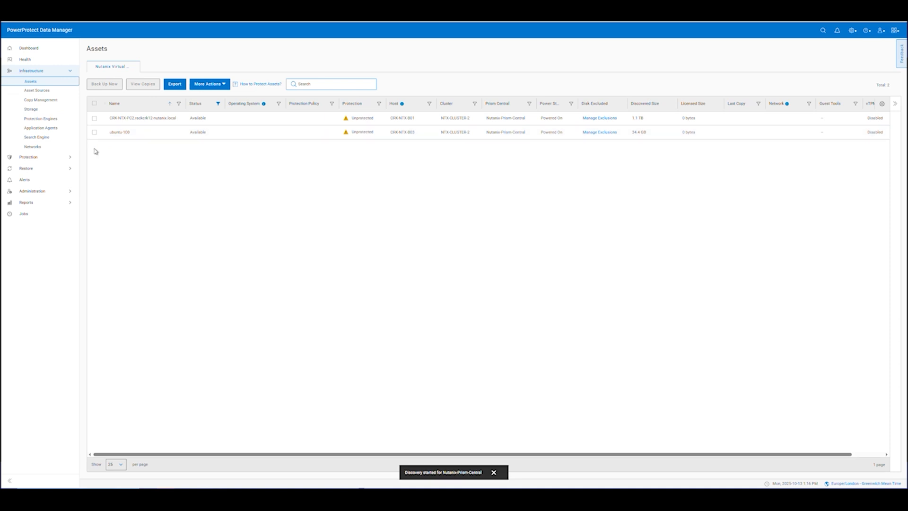
Step: Begin a new protection engine with host name ntxppdm-proxy1.rackcrk12-nutanix.local, gateway 172.24.92.1, IP address 172.24.92.231 and netmask 255.255.255.0
left_click(39, 120)
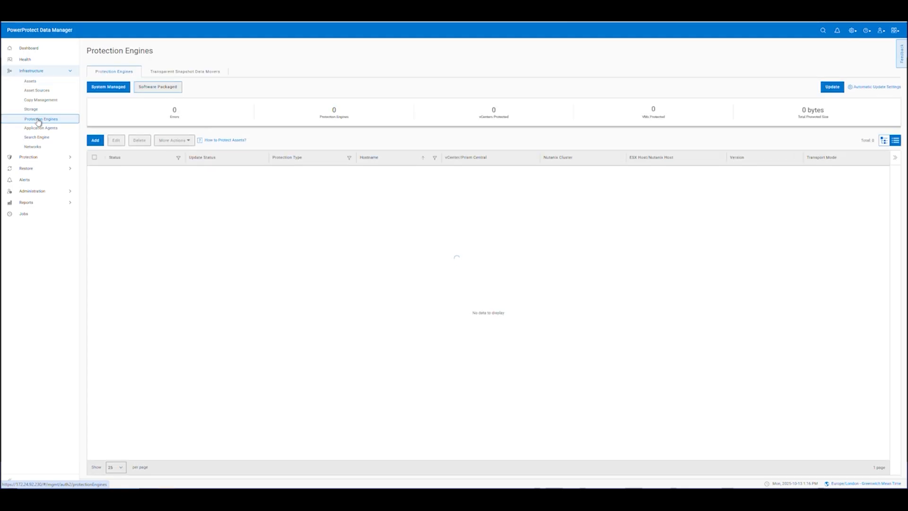
left_click(96, 141)
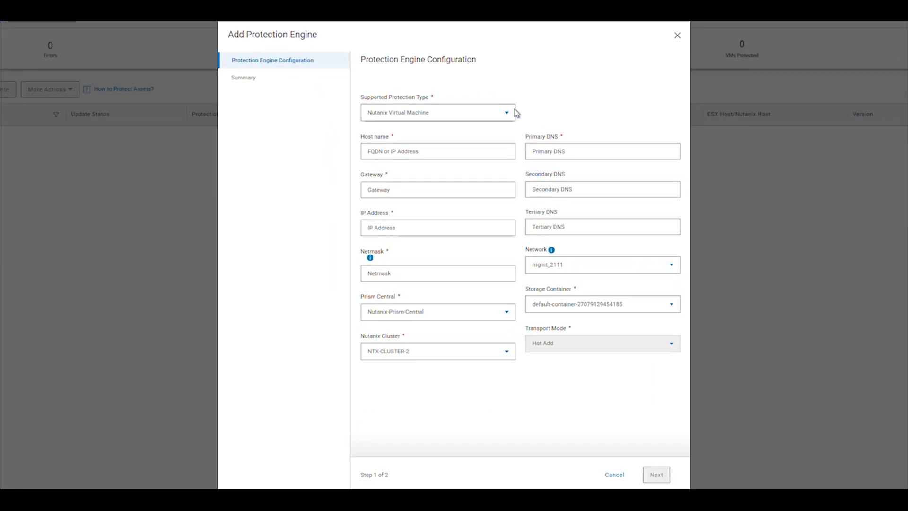
left_click(414, 153)
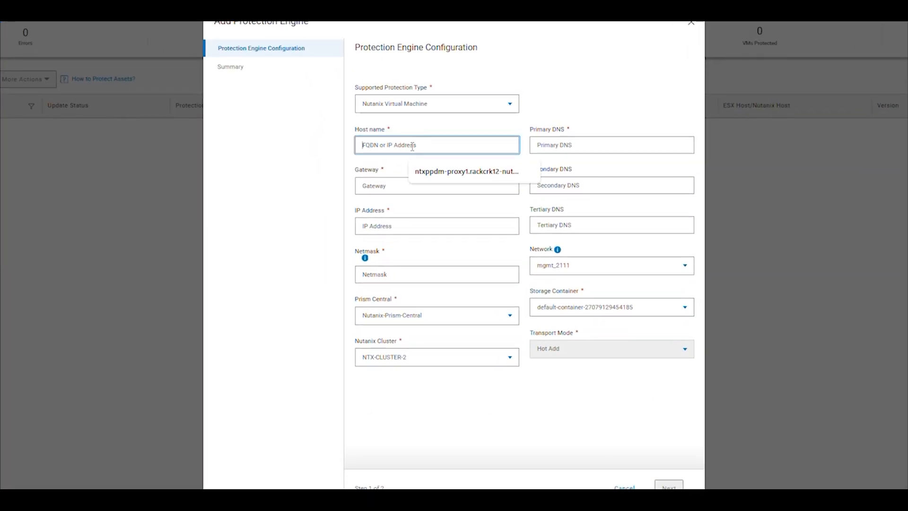
left_click(430, 172)
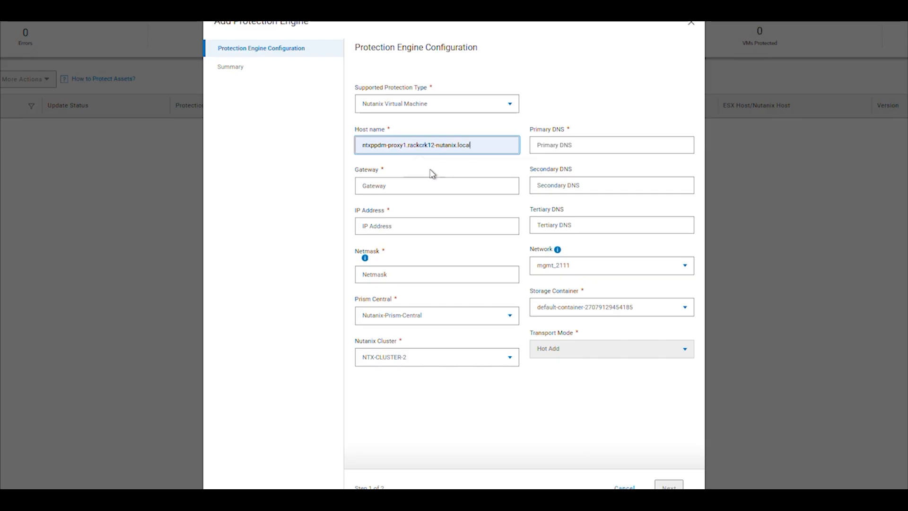
left_click(404, 187)
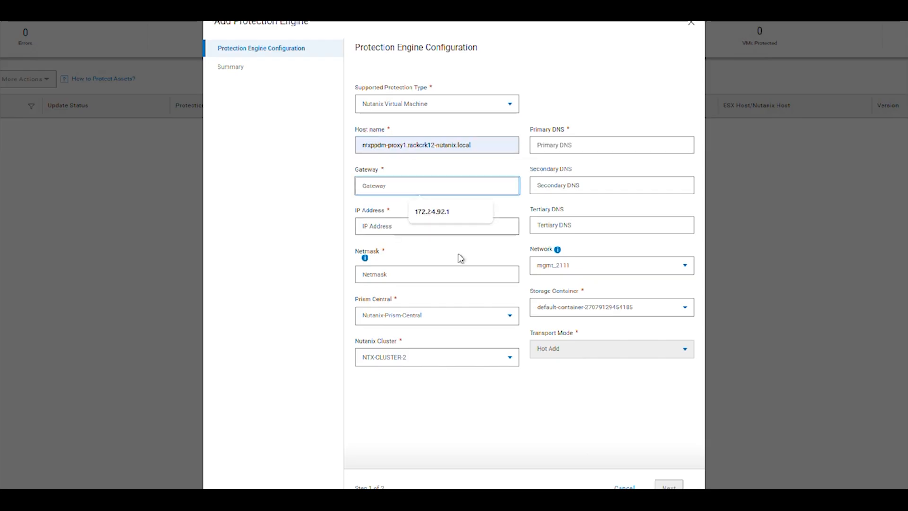
left_click(433, 215)
left_click(401, 223)
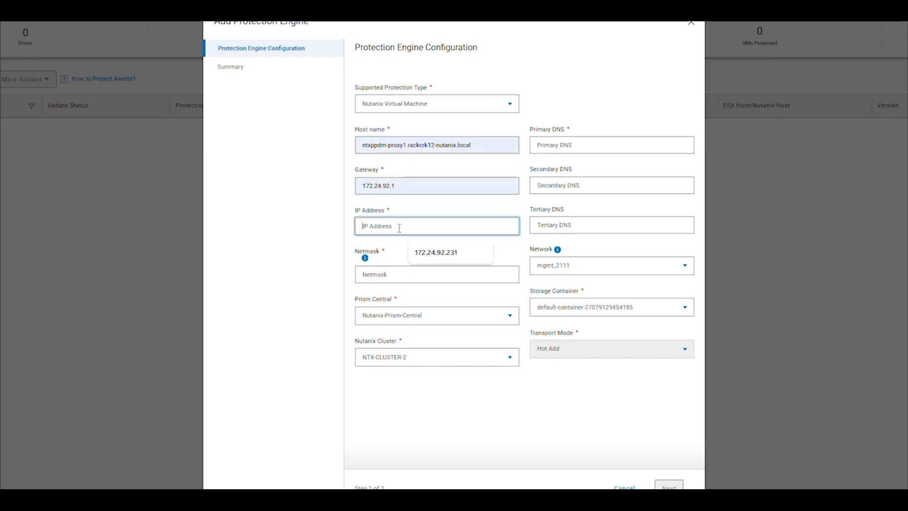
left_click(432, 254)
left_click(410, 268)
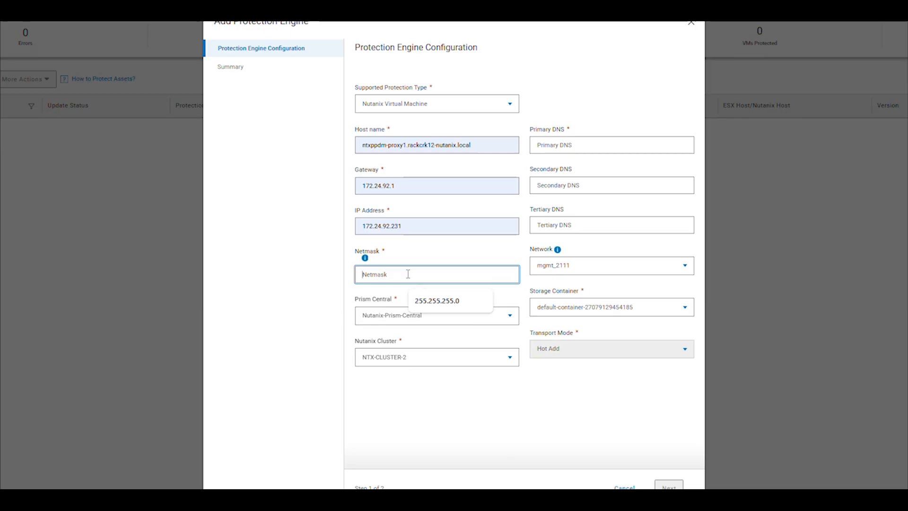
left_click(430, 301)
Step: Select NTX-CLUSTER-2 as the engine's Nutanix cluster and set primary DNS to 172.16.0.101 and secondary DNS to 172.16.0.102
left_click(513, 360)
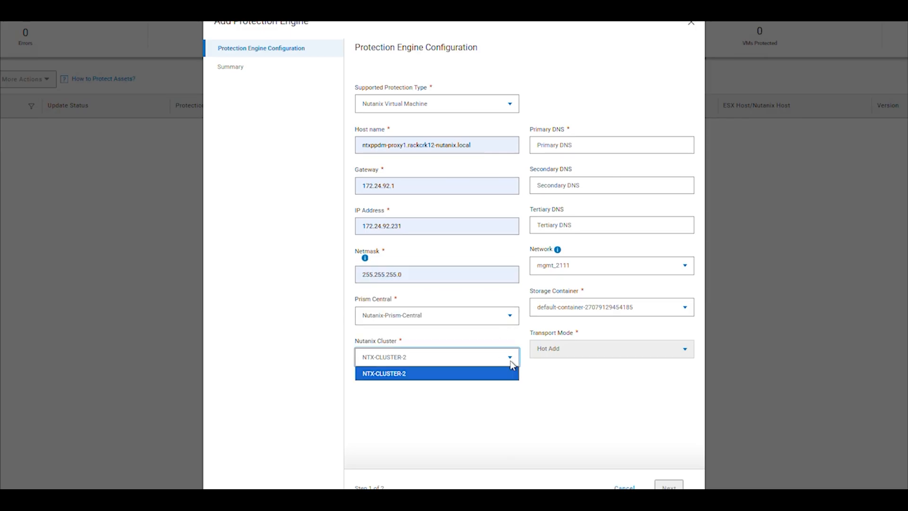
left_click(512, 371)
left_click(569, 148)
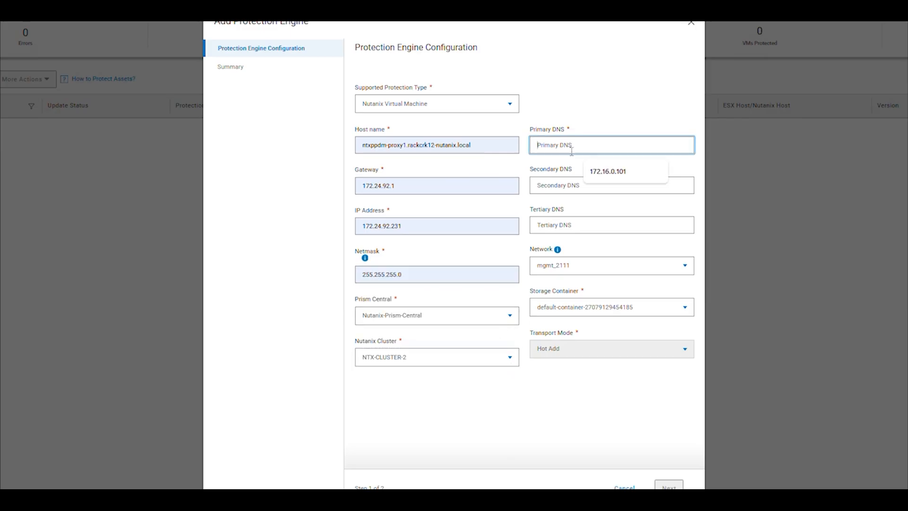
left_click(590, 166)
left_click(589, 183)
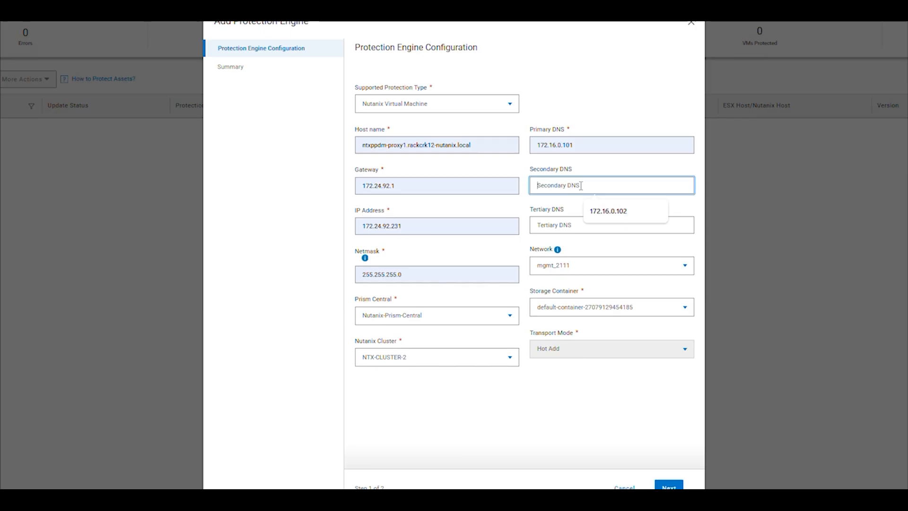
left_click(613, 216)
left_click(685, 267)
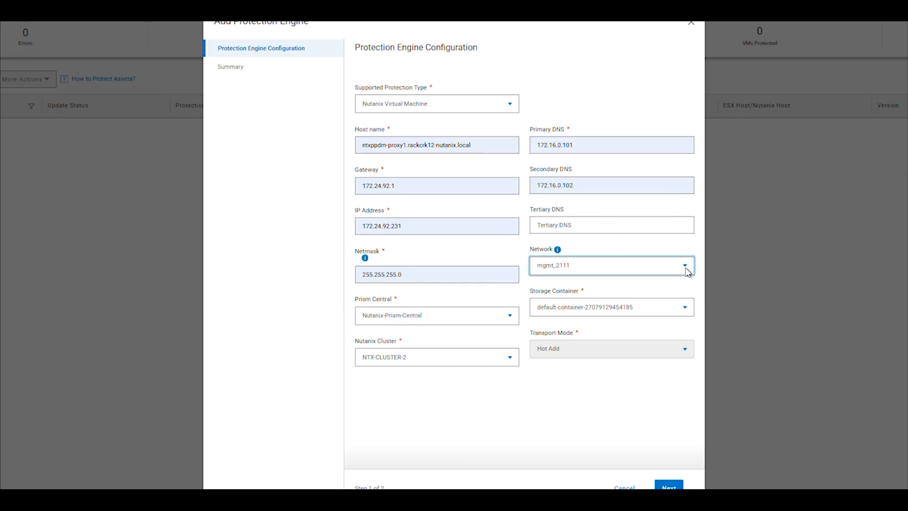
left_click(684, 308)
left_click(683, 311)
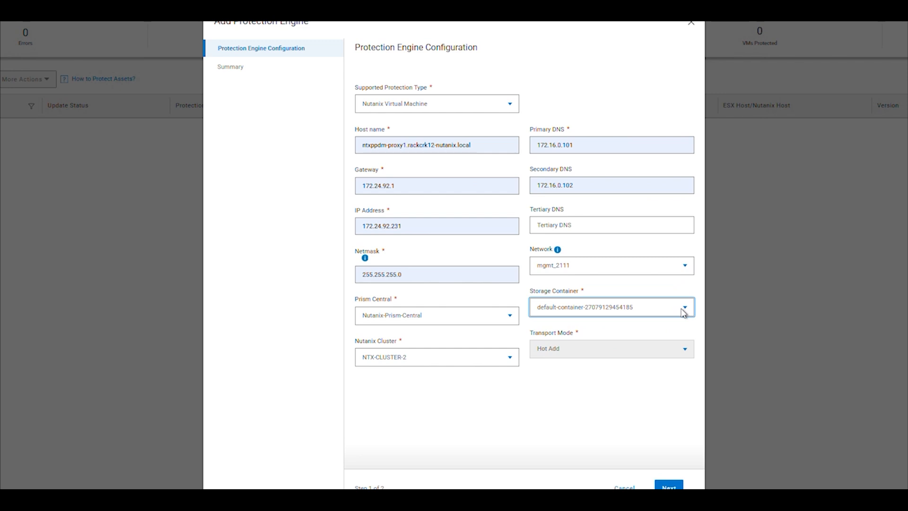
left_click(669, 485)
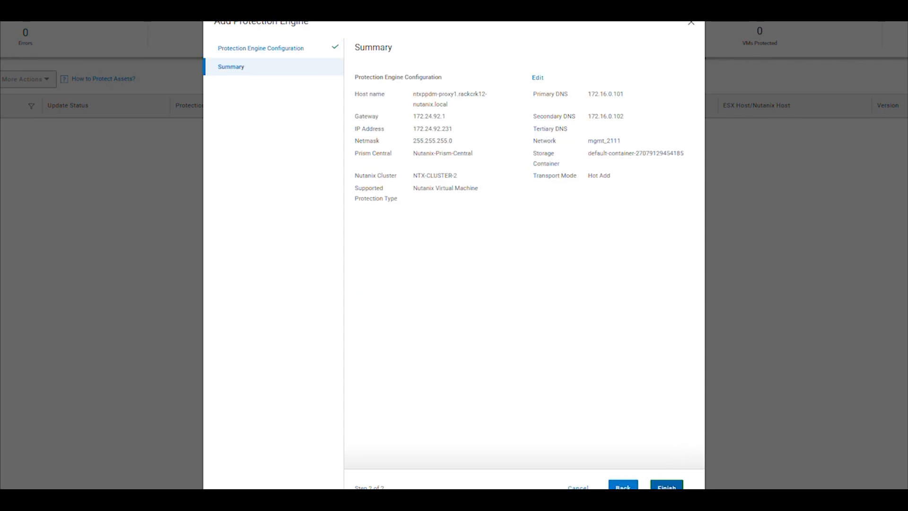
left_click(666, 486)
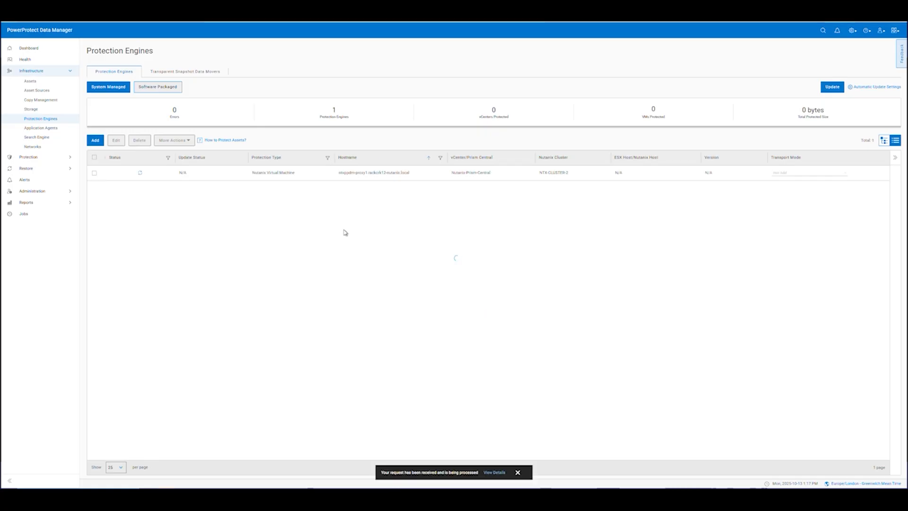
Step: Open the running system job that deploys the ntxppdm-proxy1 protection engine and examine its step log
left_click(21, 216)
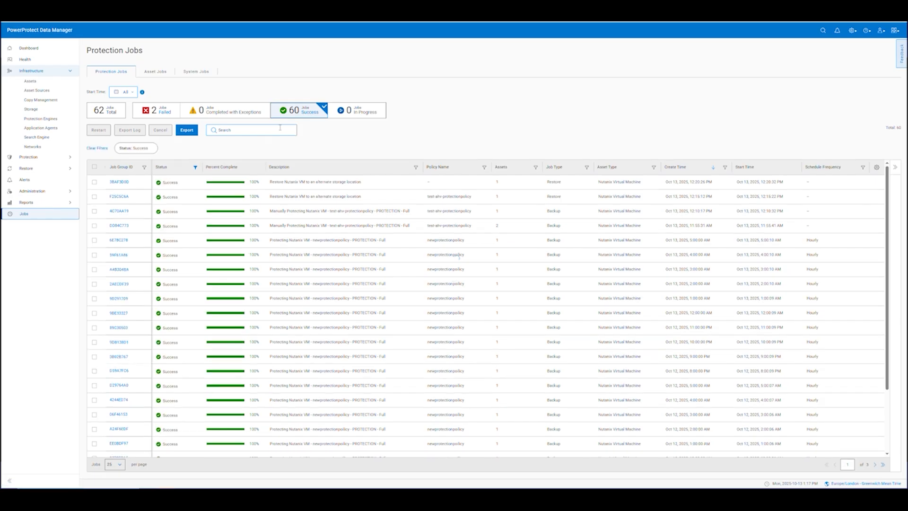
left_click(197, 73)
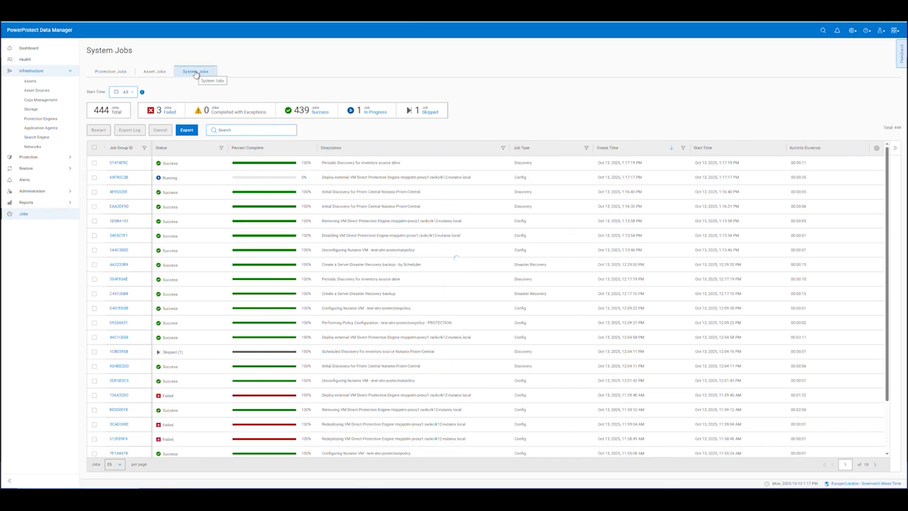
left_click(125, 184)
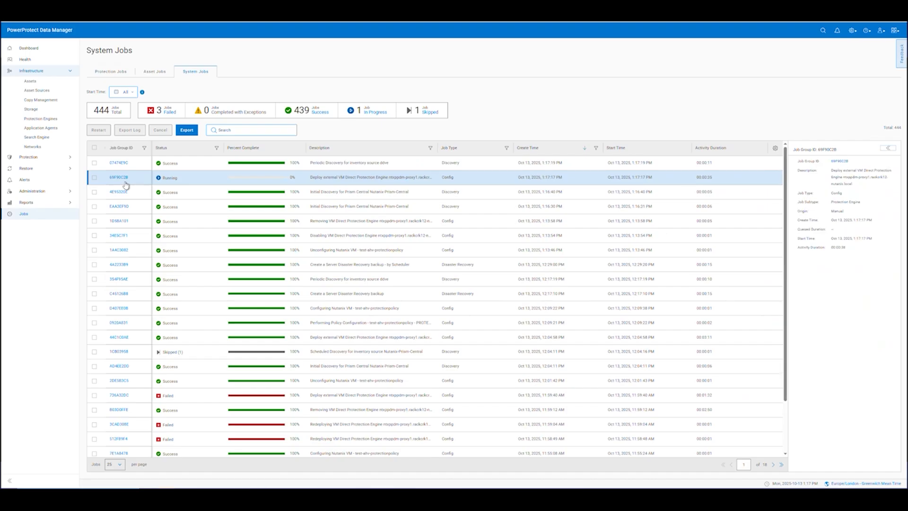
left_click(119, 177)
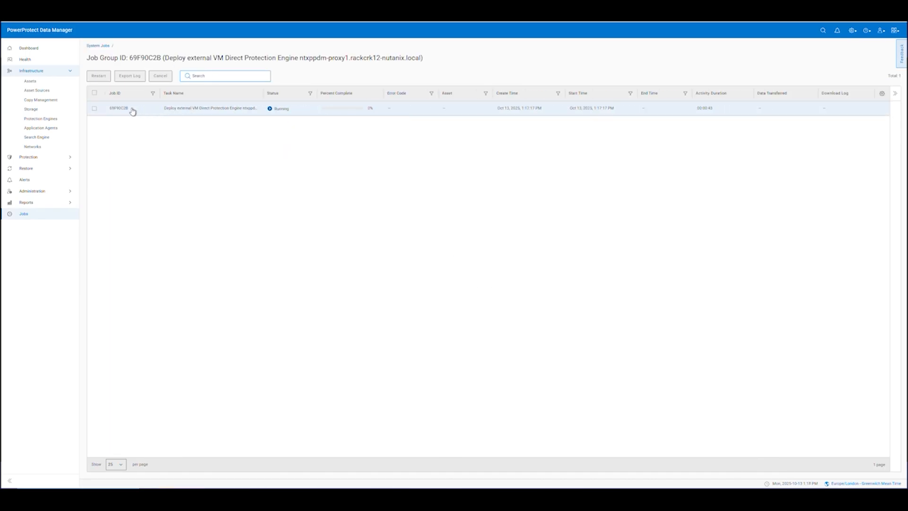
left_click(121, 112)
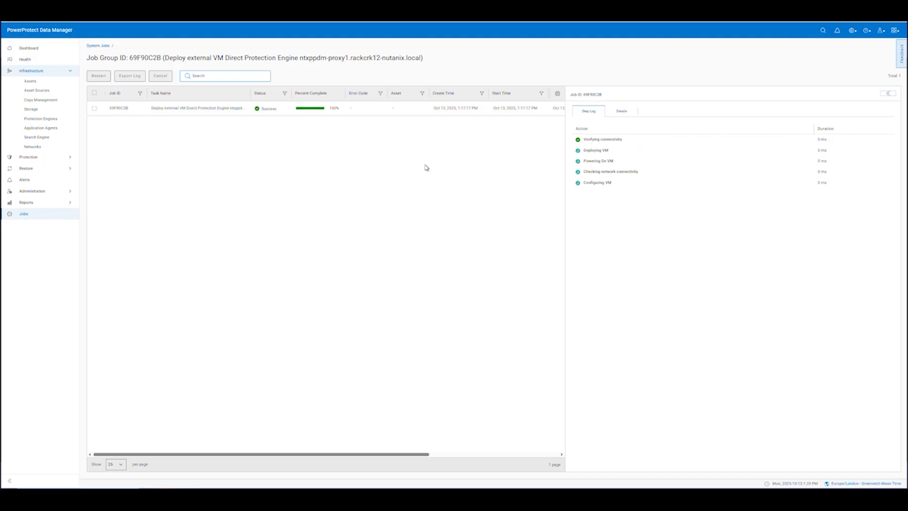
Step: Return to the protection engines list and view the details of the Nutanix Virtual Machine engine
left_click(41, 119)
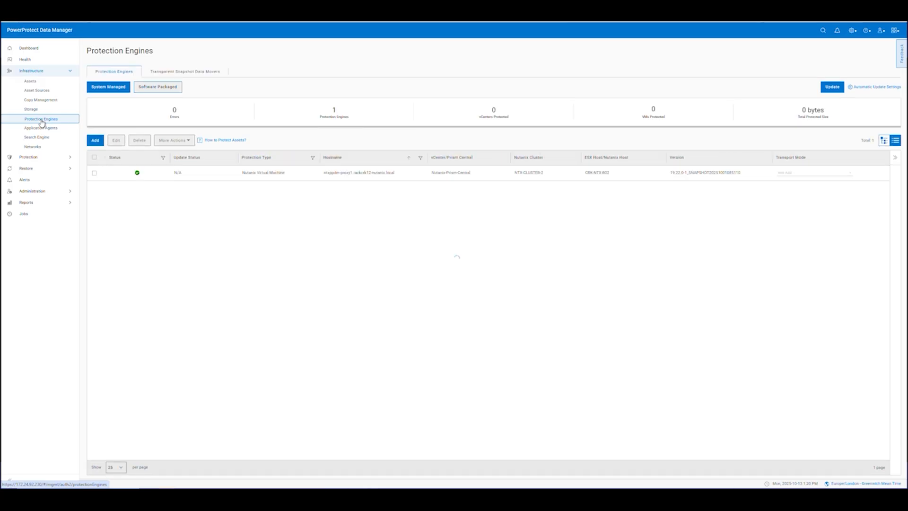
left_click(261, 177)
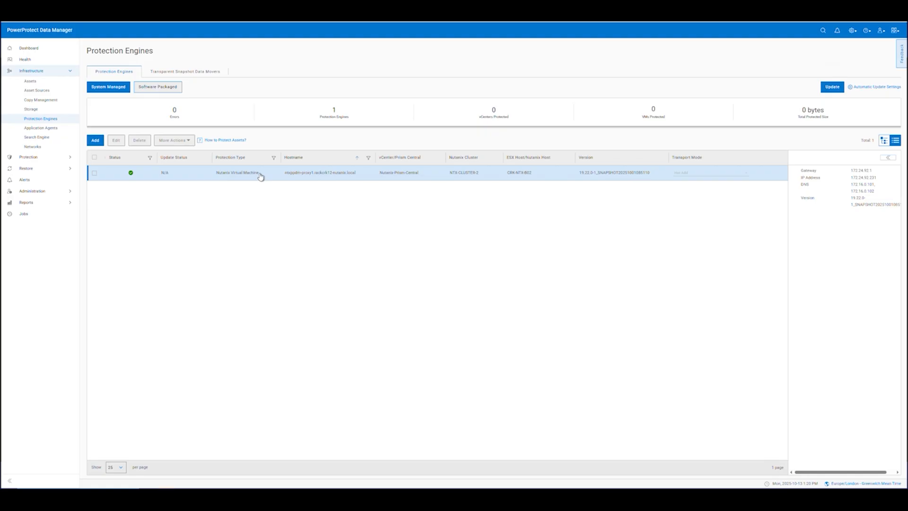
Step: Start a new protection policy named newprotectionpoilicy of type Nutanix Virtual Machine with the Crash Consistent purpose
left_click(67, 157)
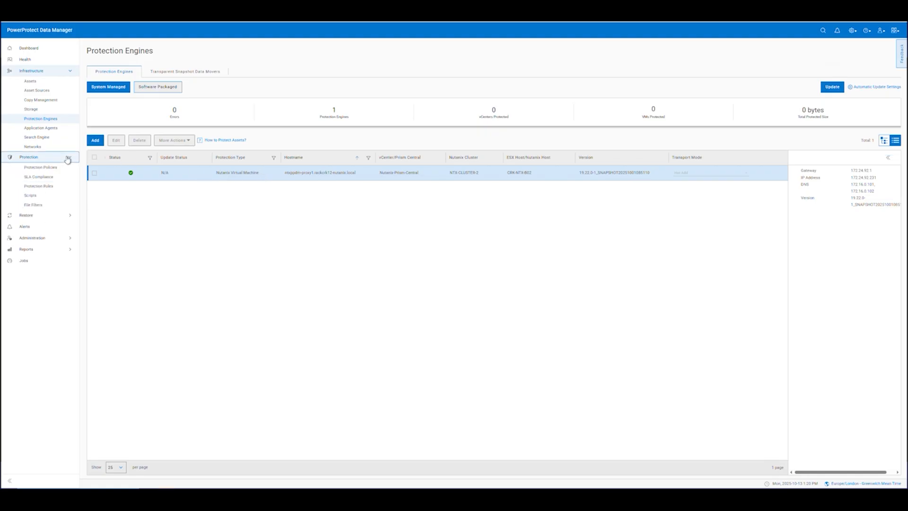
left_click(41, 168)
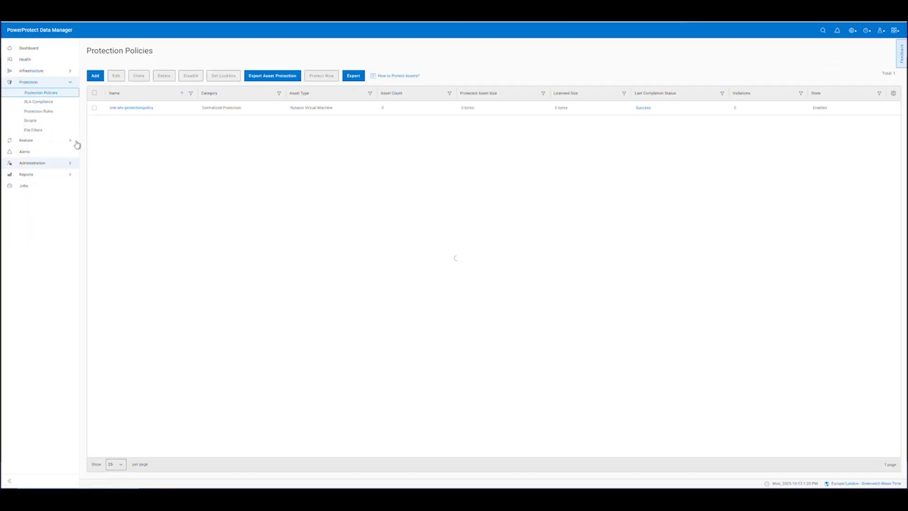
left_click(95, 76)
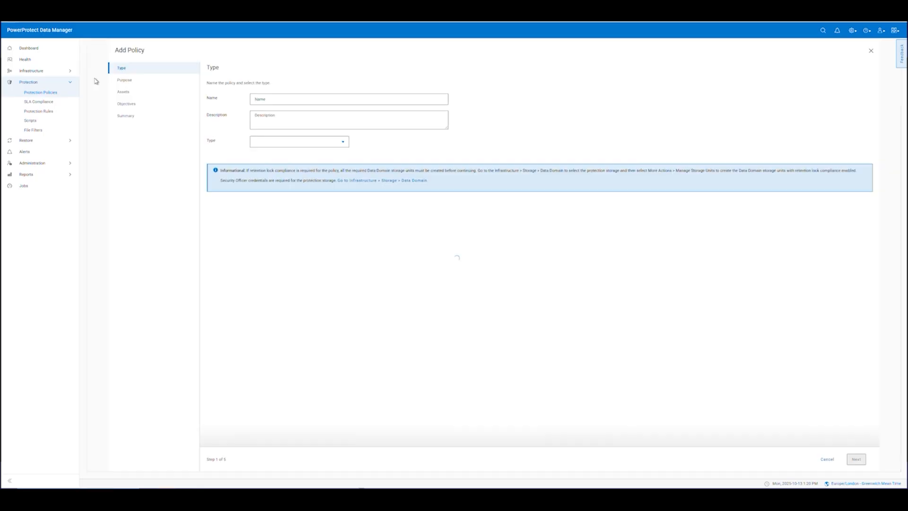
left_click(264, 100)
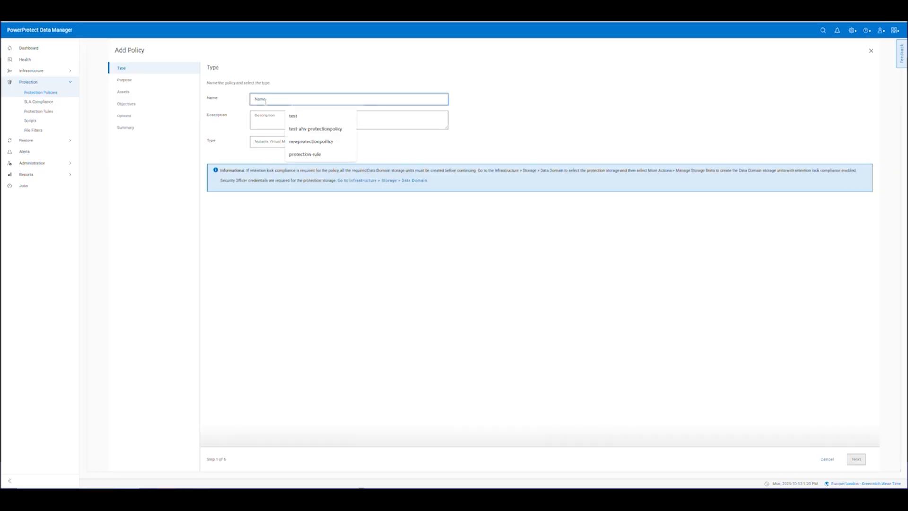
left_click(304, 142)
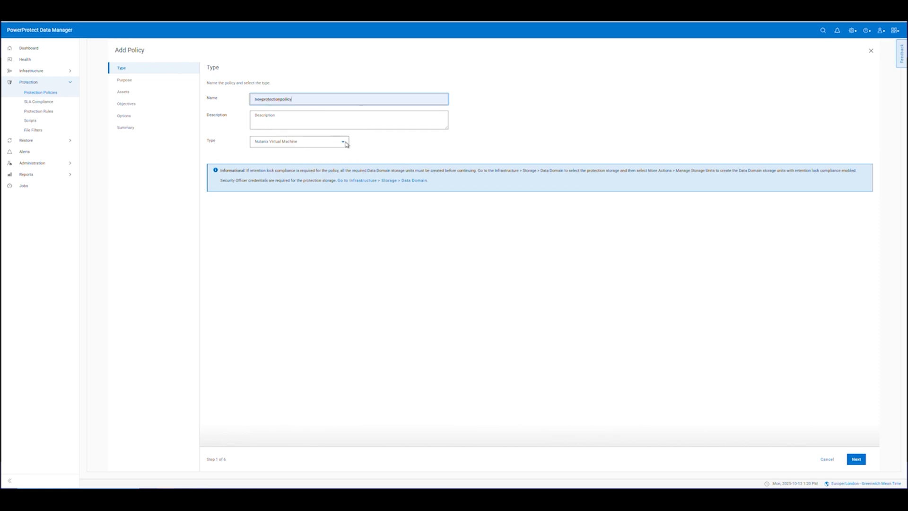
left_click(856, 460)
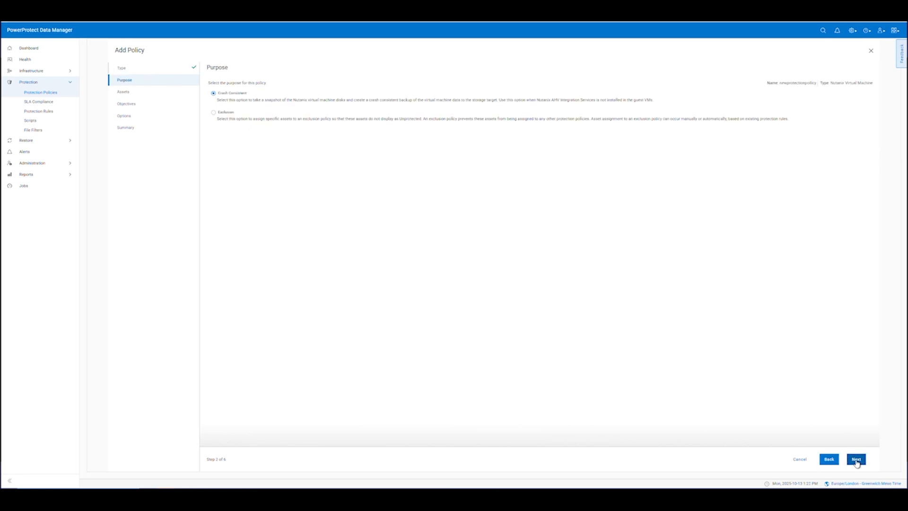
left_click(856, 460)
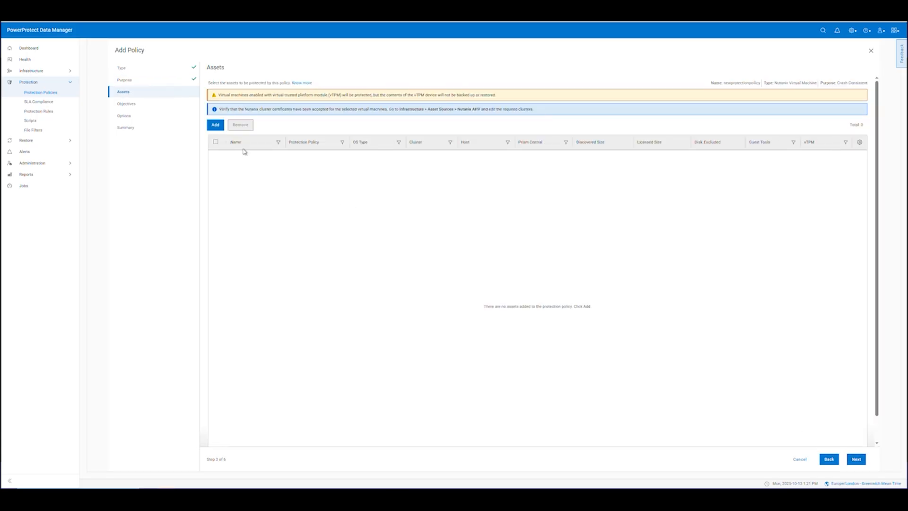
Step: Add the unprotected virtual machine ubuntu-100 to the policy's assets and continue to the objectives
left_click(216, 125)
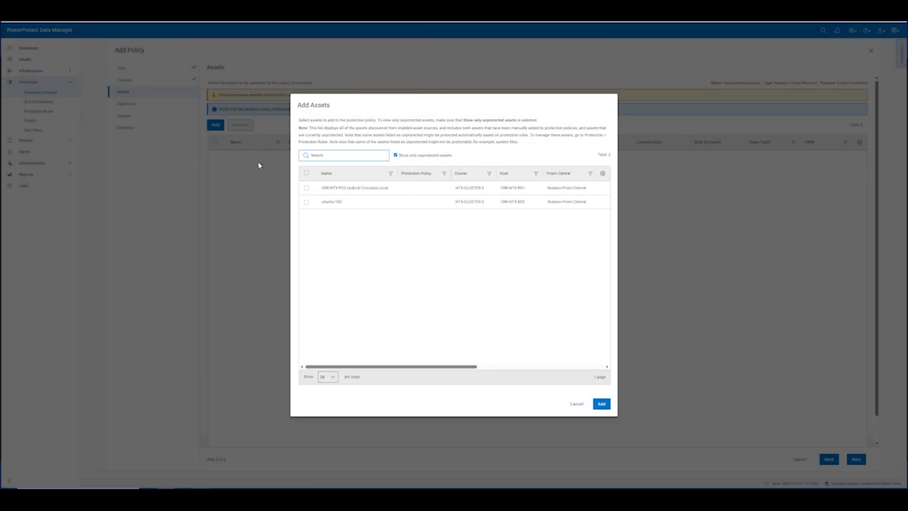
left_click(306, 202)
left_click(602, 404)
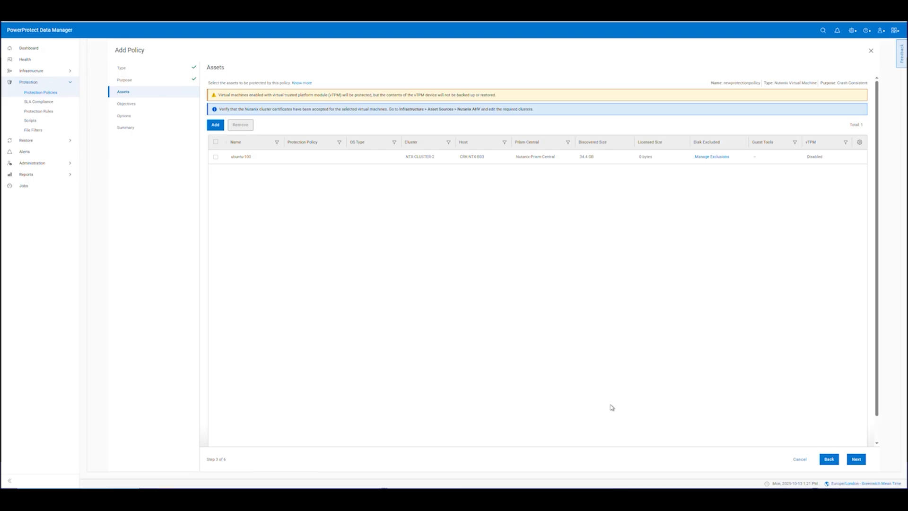
left_click(856, 459)
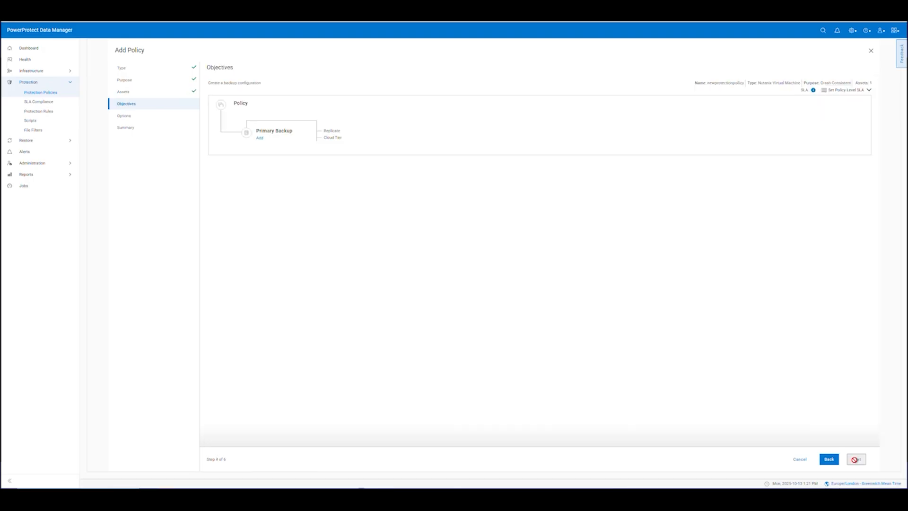
Step: Add a primary backup objective with a Full backup every day, retained for 1 day, keeping the 8:00 PM to 6:00 AM window
left_click(259, 138)
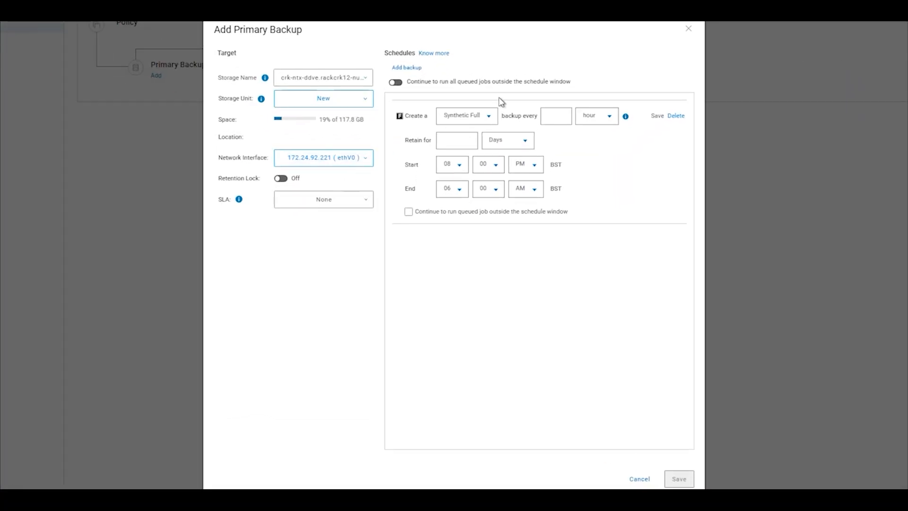
left_click(490, 118)
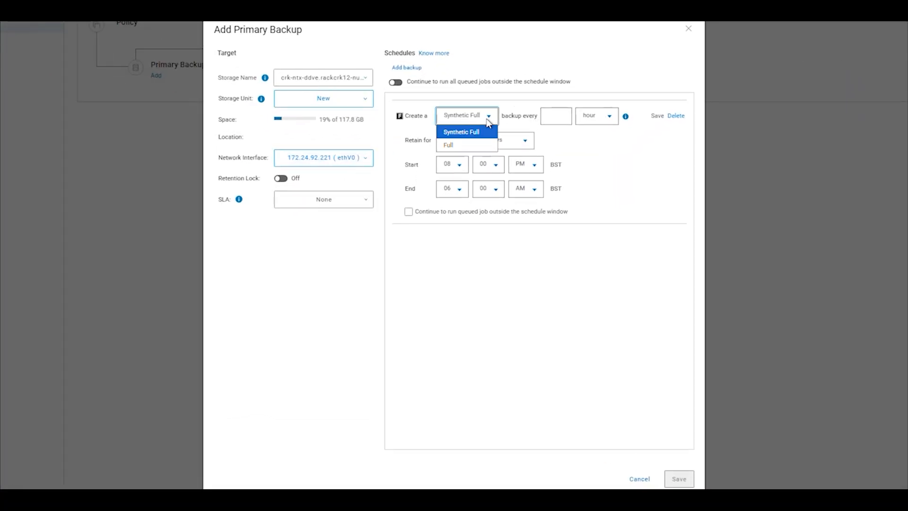
left_click(456, 147)
left_click(558, 117)
type("1")
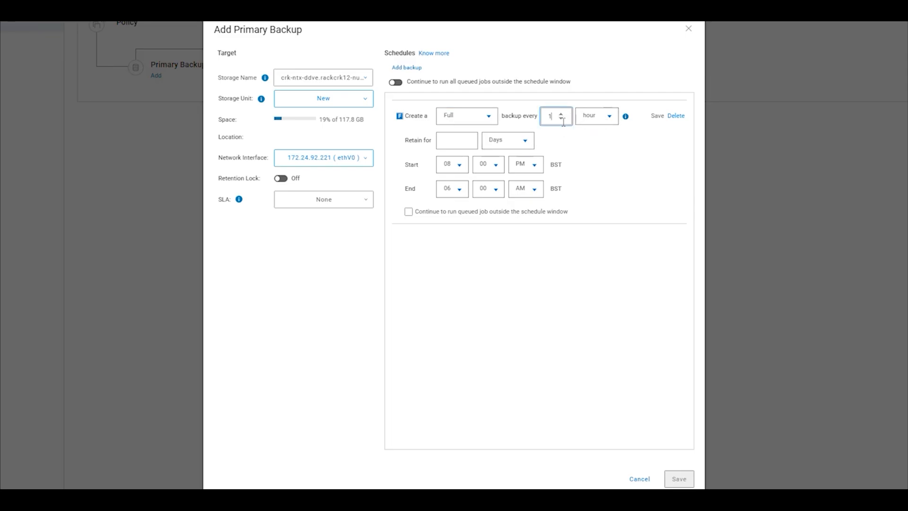
left_click(609, 119)
left_click(601, 134)
left_click(467, 141)
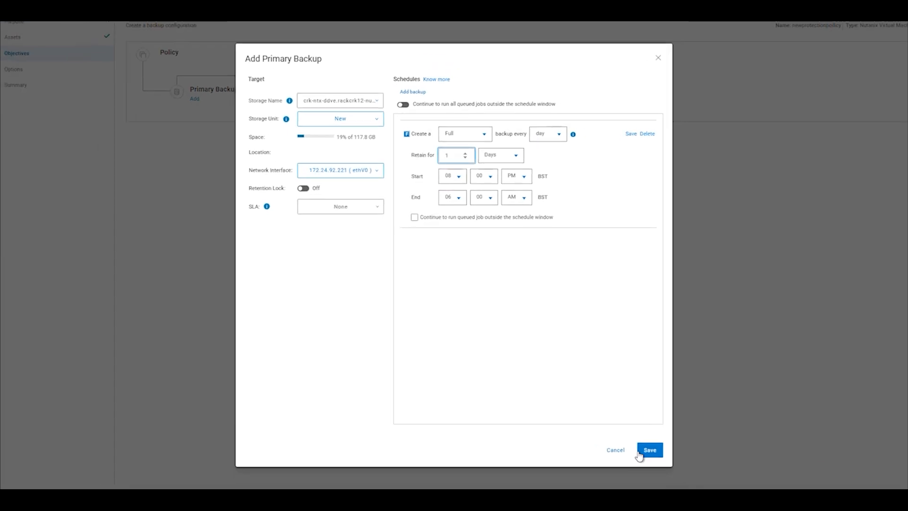
left_click(644, 453)
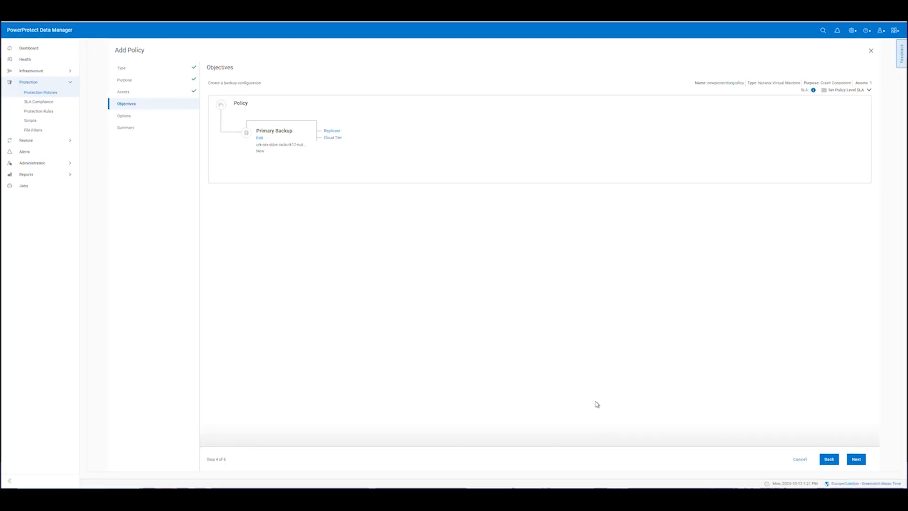
Step: Keep the policy options optimized for Performance with synthetic full promotion enabled, and finish creating the policy from the summary
left_click(858, 459)
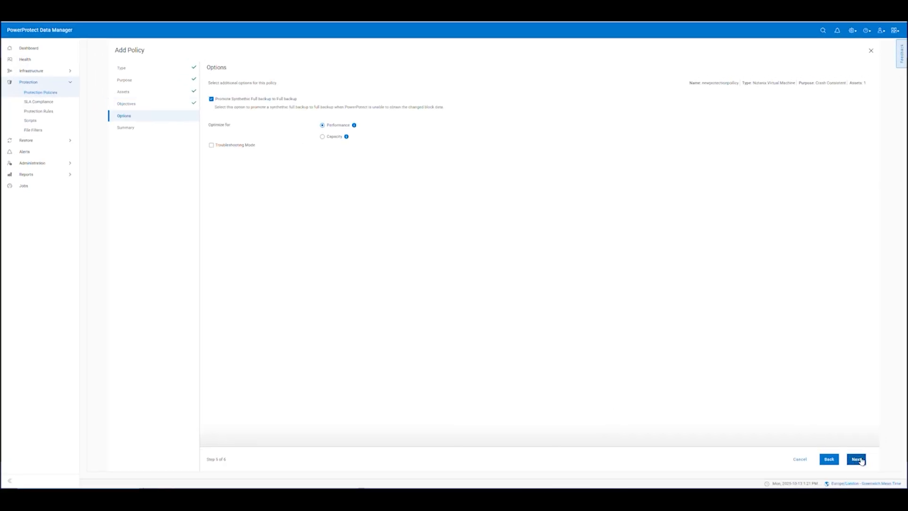
left_click(858, 459)
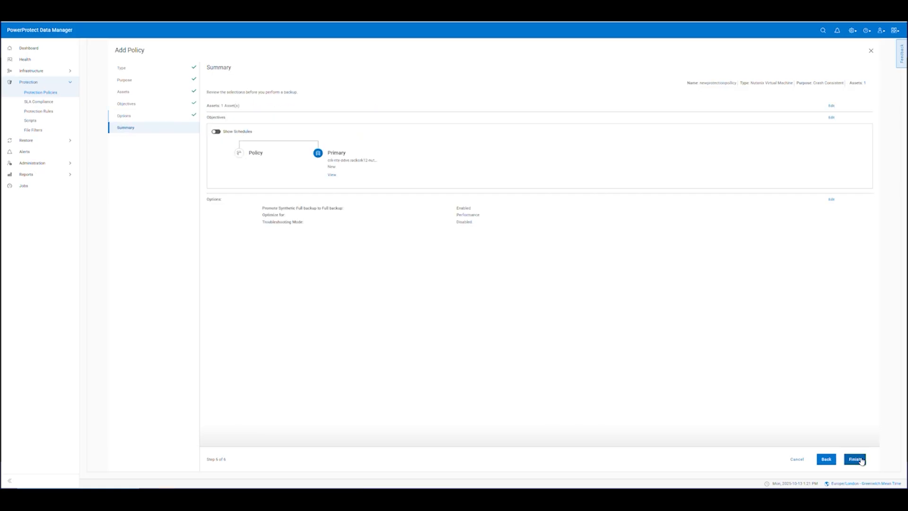
left_click(860, 459)
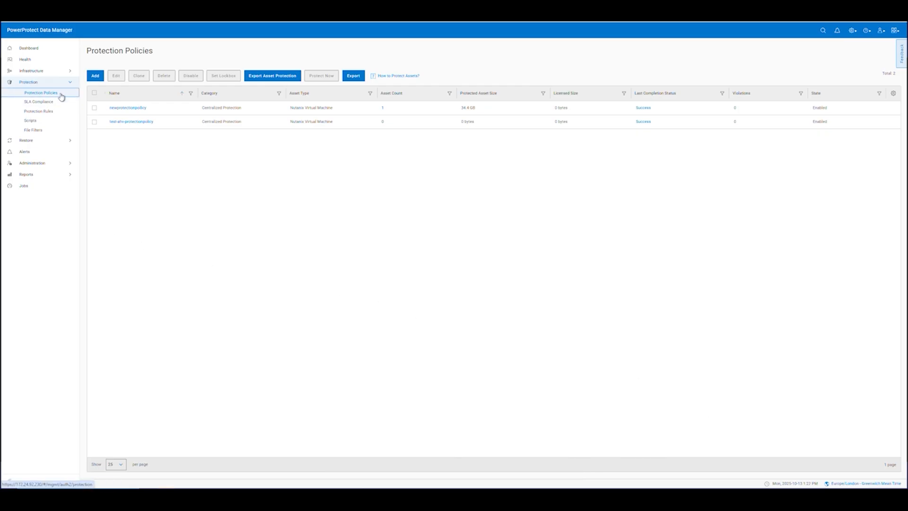
Step: Run an immediate Full backup of all assets in newprotectionpoilicy, keeping the 1-day retention
left_click(94, 107)
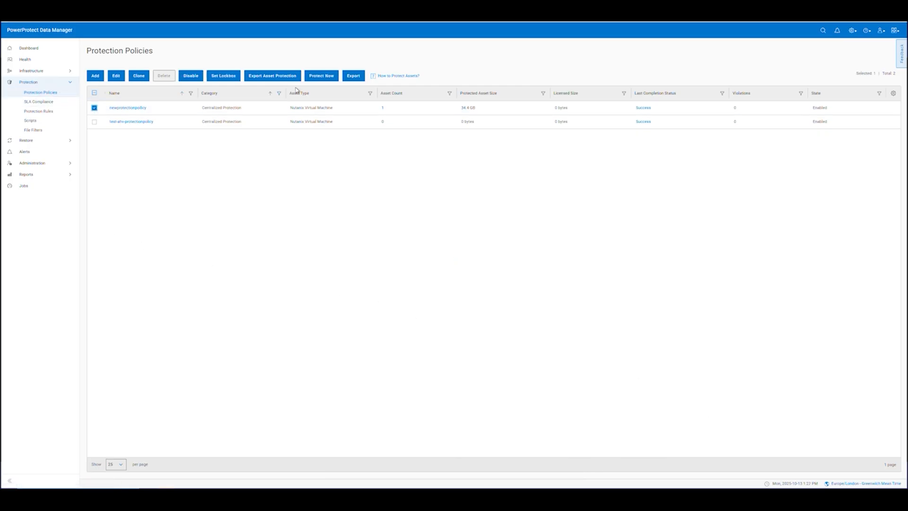
left_click(329, 77)
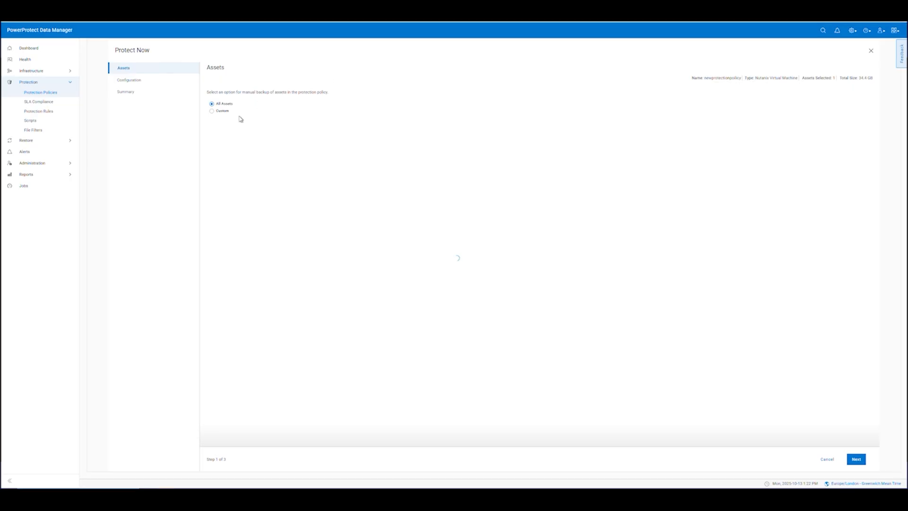
left_click(860, 461)
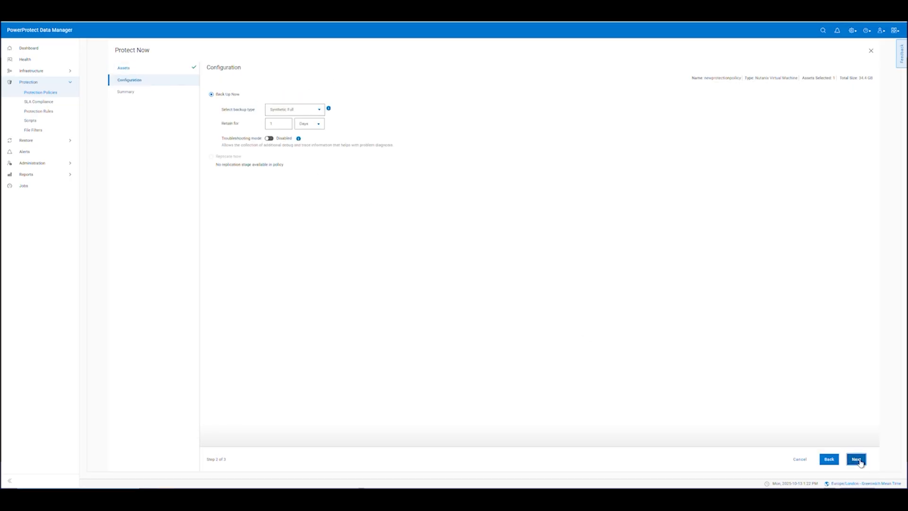
left_click(319, 111)
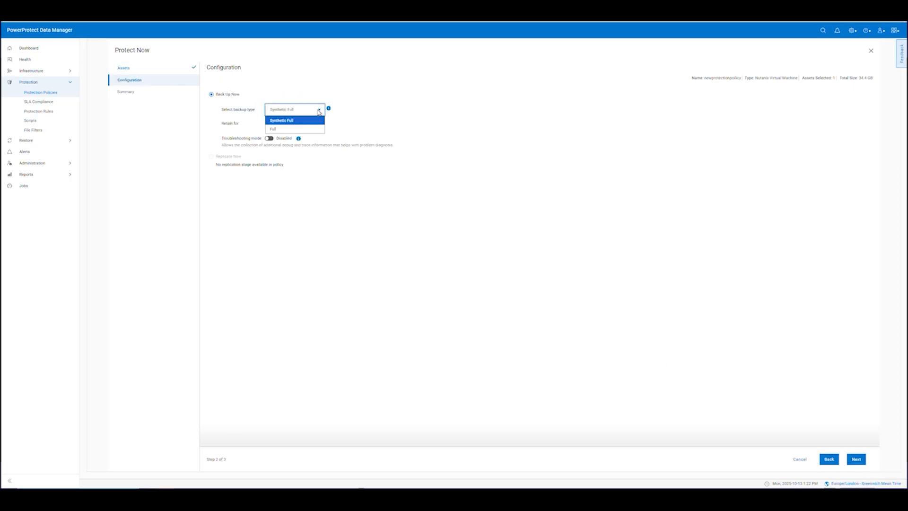
left_click(299, 130)
mouse_move(329, 110)
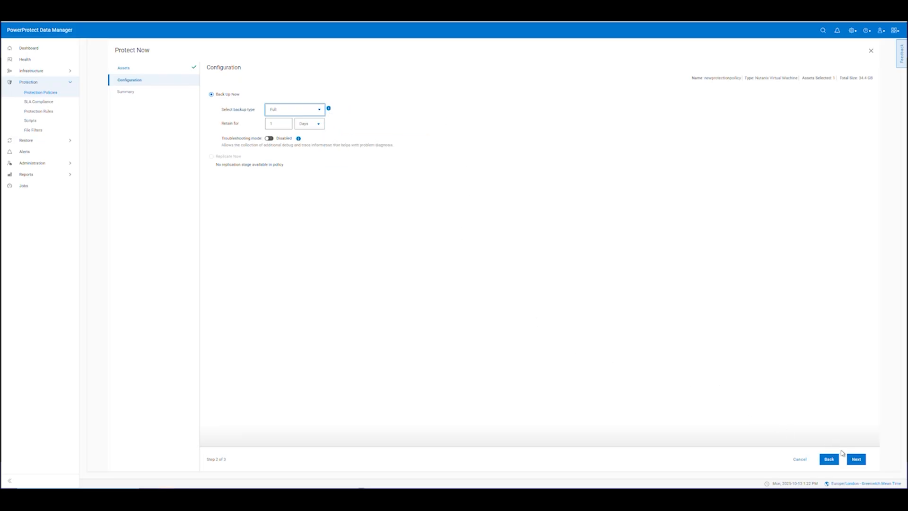
left_click(855, 459)
left_click(855, 461)
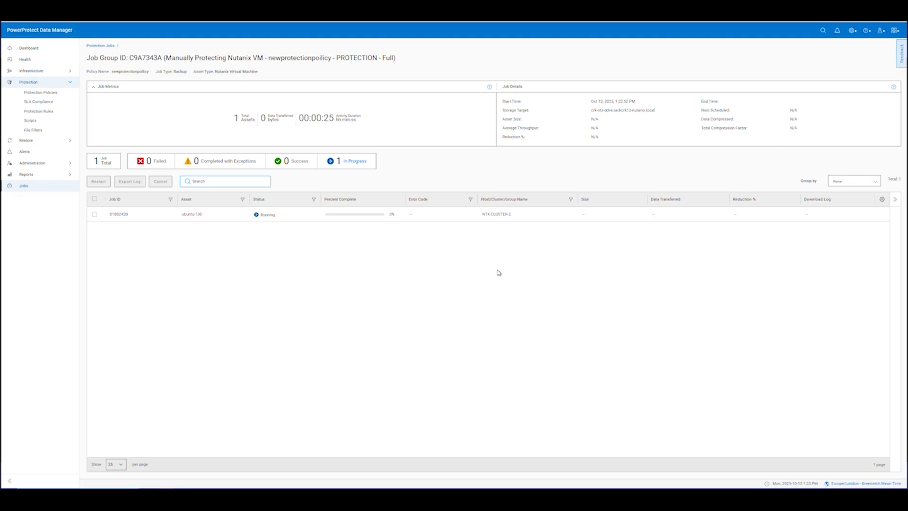
Step: Open the running backup job for ubuntu-100 and examine its step log
left_click(119, 215)
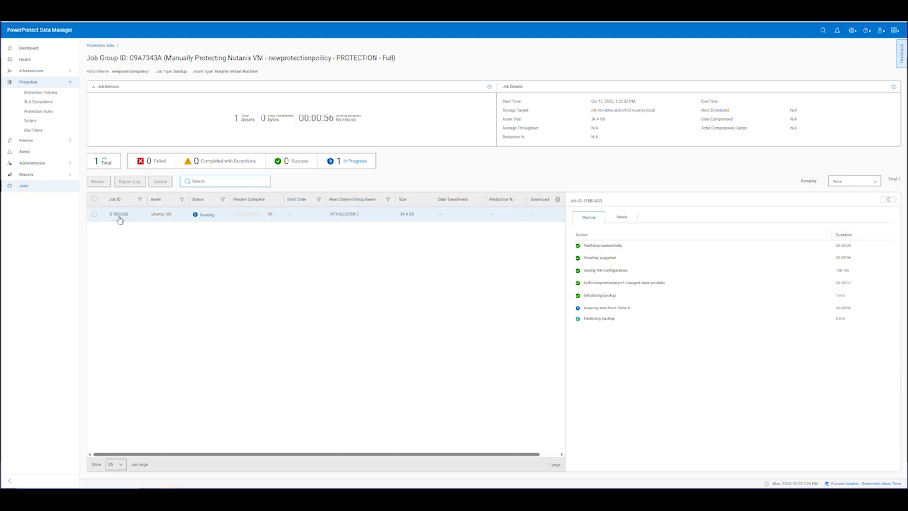
left_click(120, 218)
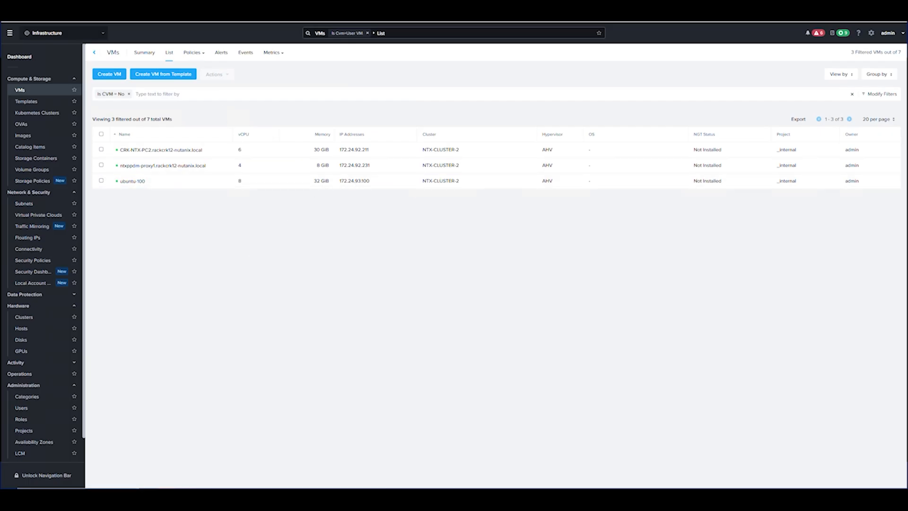
Step: Open Command Prompt beside the Prism Central VM list and ping the ubuntu-100 VM at 172.24.93.100
left_click(81, 494)
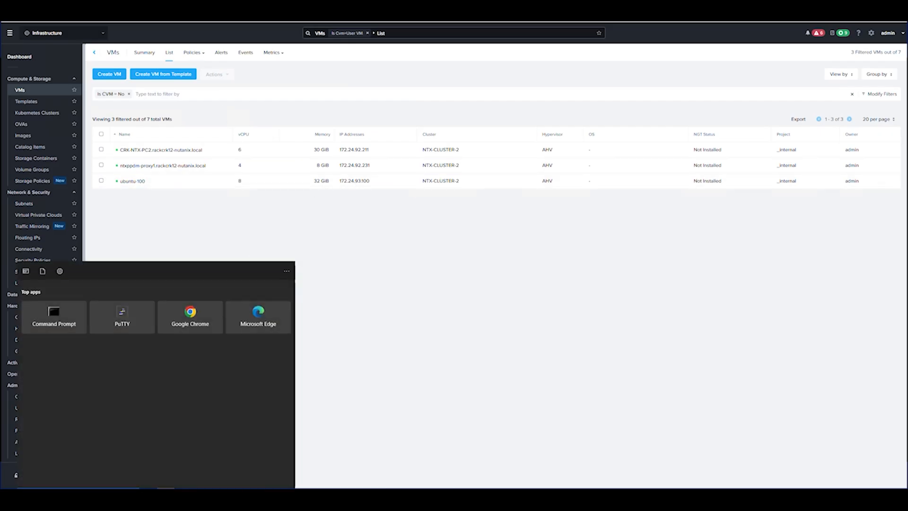
left_click(49, 321)
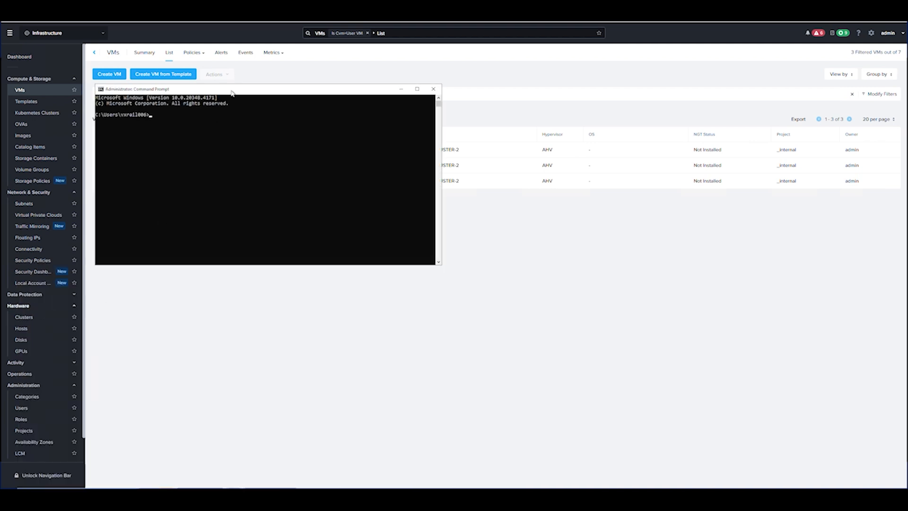
left_click_drag(231, 91, 647, 225)
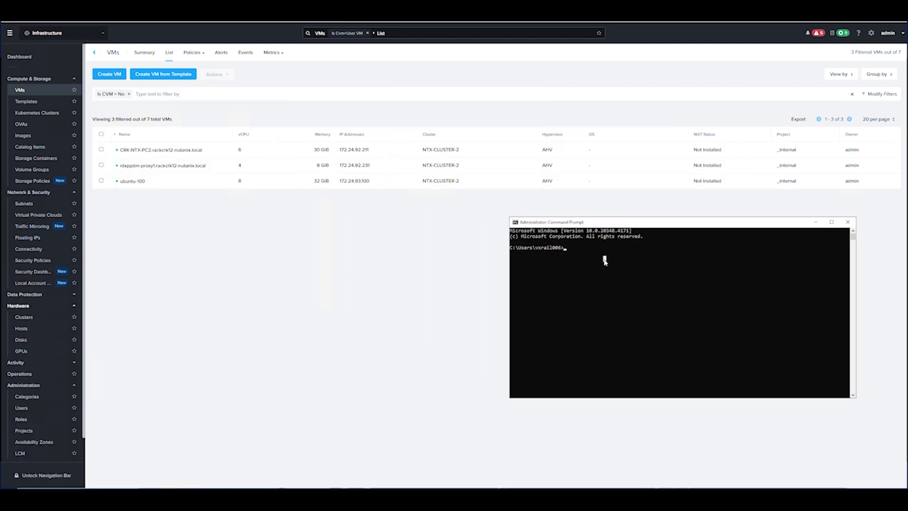
type("ping 172.2")
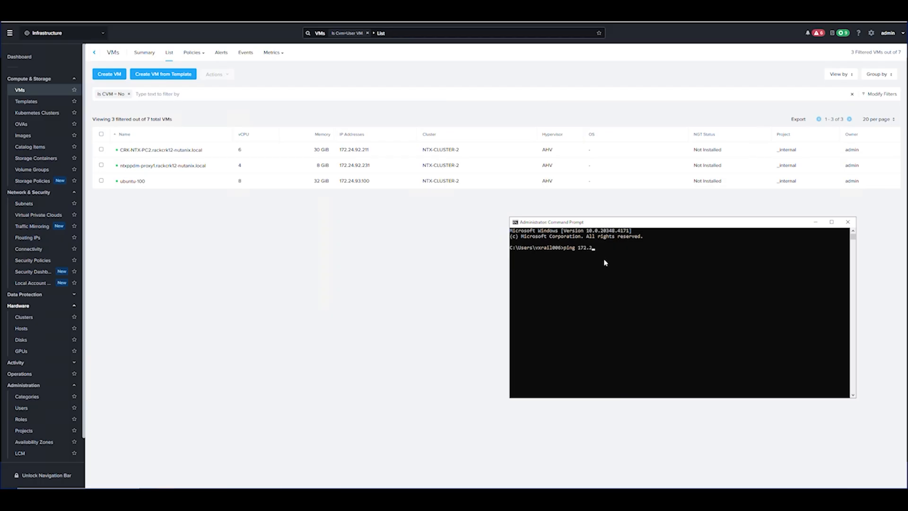
type("4.93.100")
key("Return")
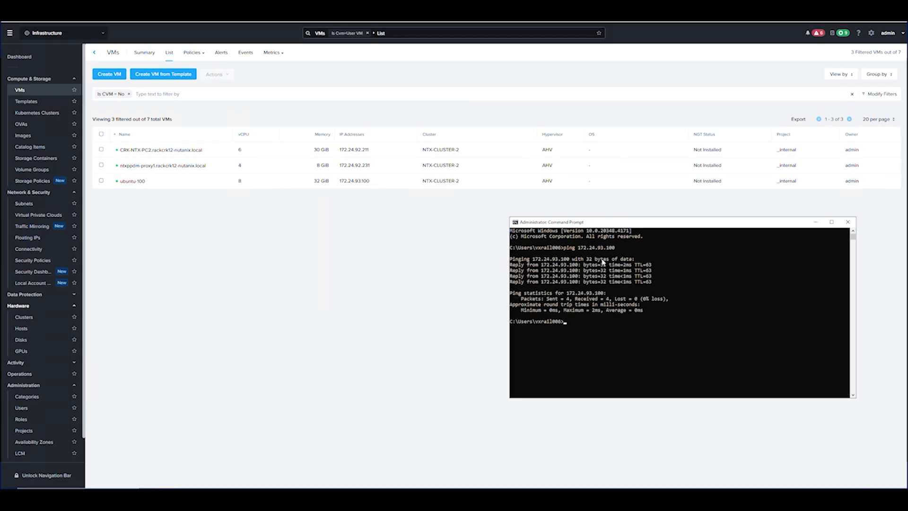
Step: Delete the ubuntu-100 VM from the Prism Central VM list and confirm the deletion
left_click(101, 181)
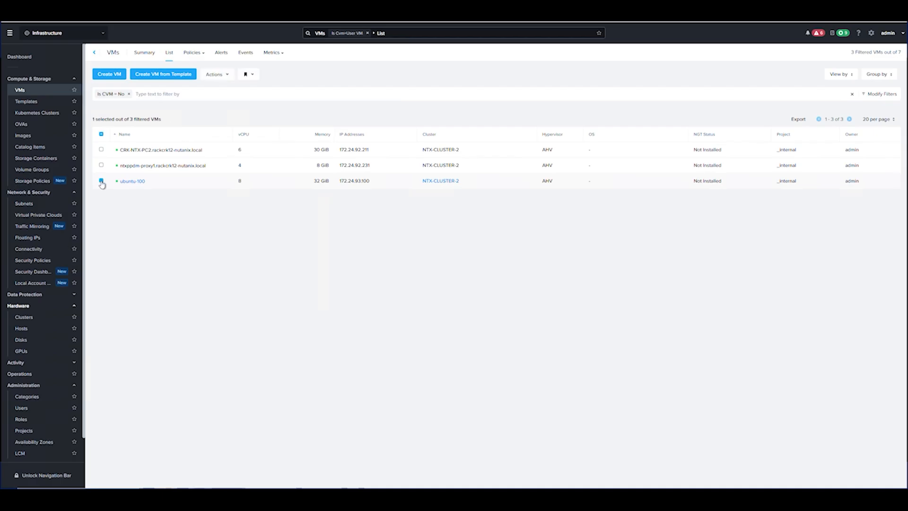
left_click(222, 75)
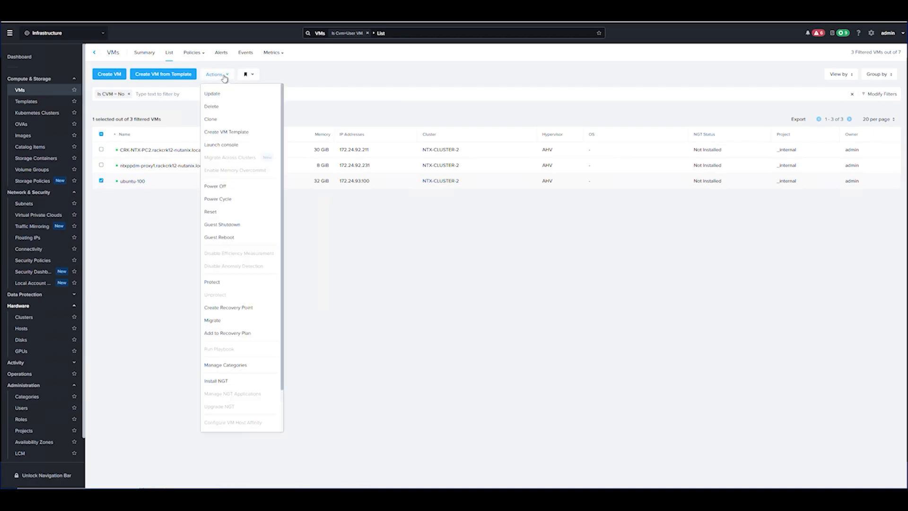
left_click(211, 107)
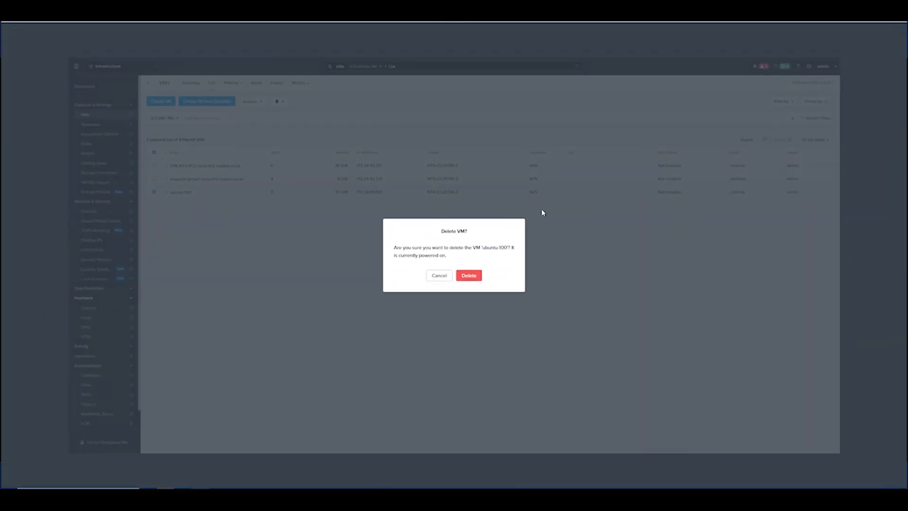
left_click(469, 275)
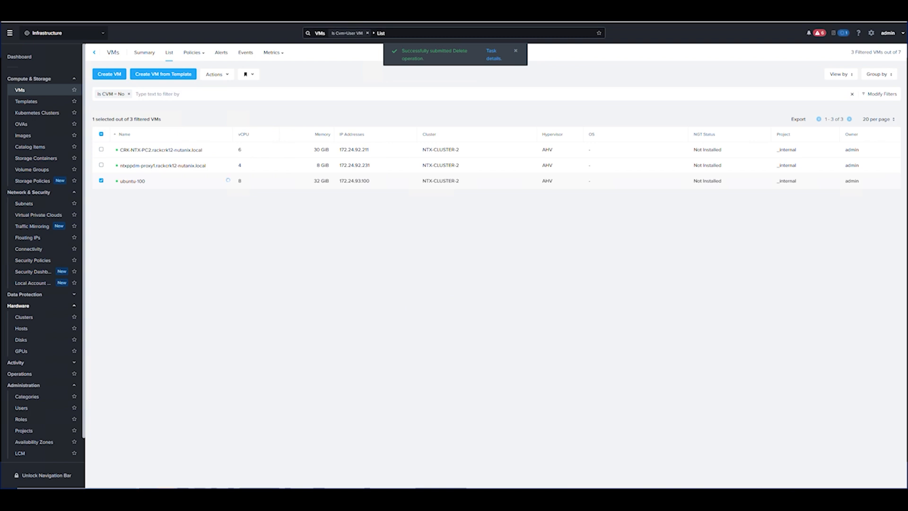
Step: Open a new Command Prompt beside the VM list, ping the deleted ubuntu-100 VM's address 172.24.93.100, and interrupt the ping
left_click(114, 492)
type("cmd")
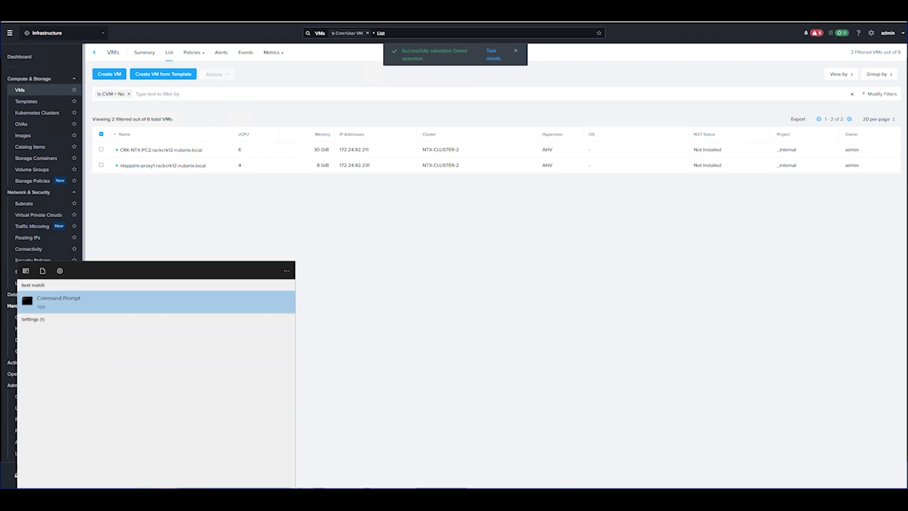
key("Return")
left_click_drag(179, 100, 485, 165)
type("pin")
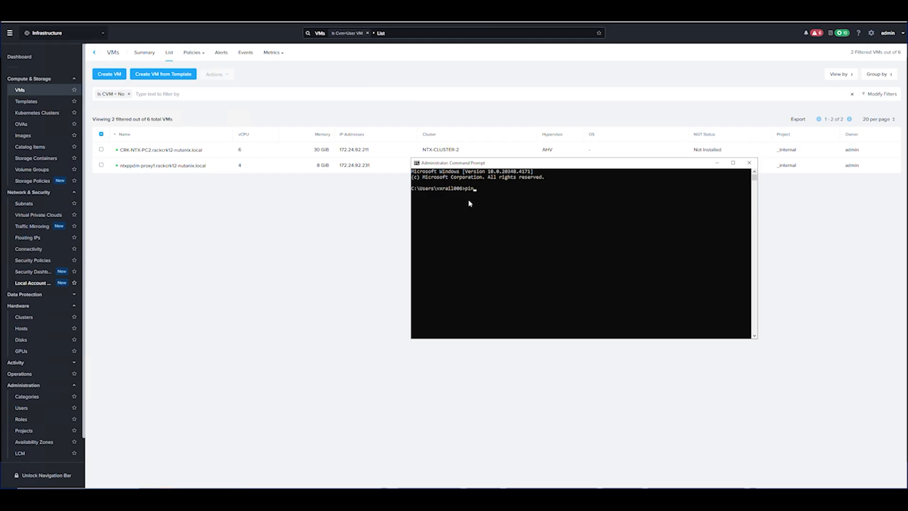
type("g 172.24")
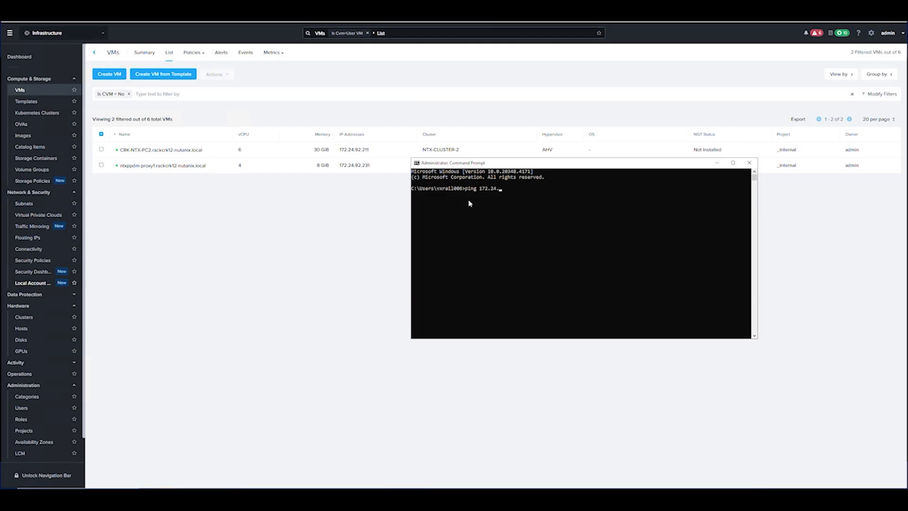
type(".93.100")
key("Return")
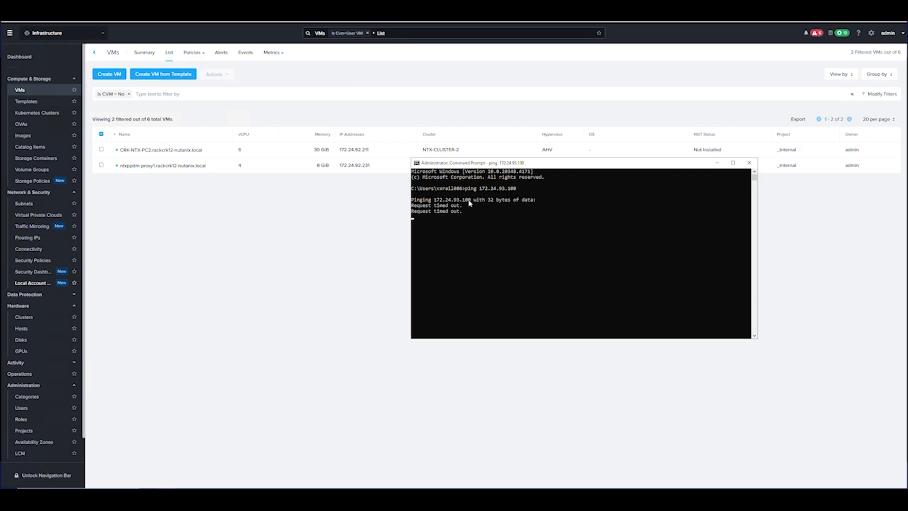
key("ctrl+c")
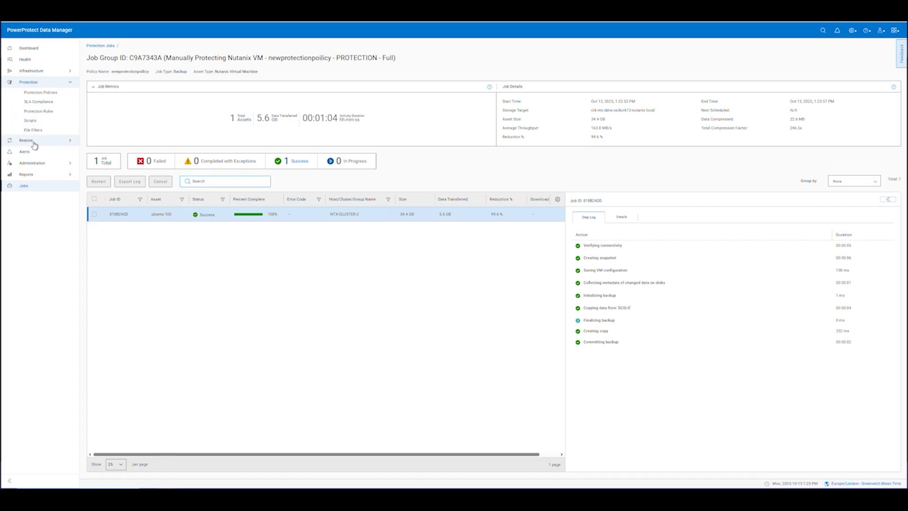
Step: Switch to PowerProtect Data Manager and start a restore of the ubuntu-100 asset from its most recent primary backup copy
left_click(33, 143)
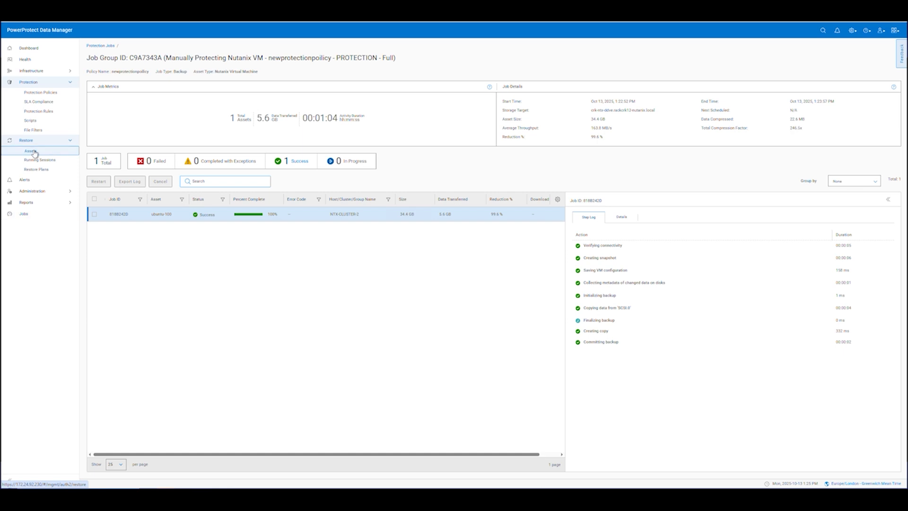
left_click(34, 151)
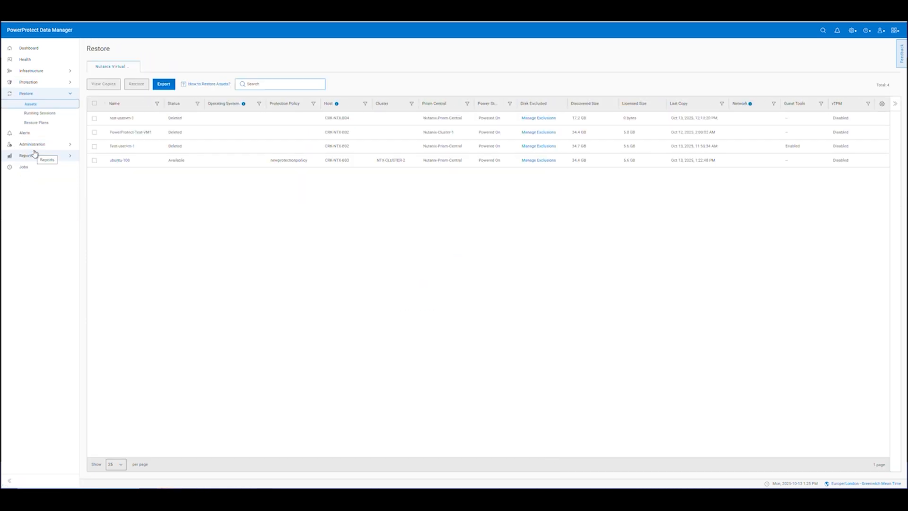
left_click(95, 161)
left_click(95, 162)
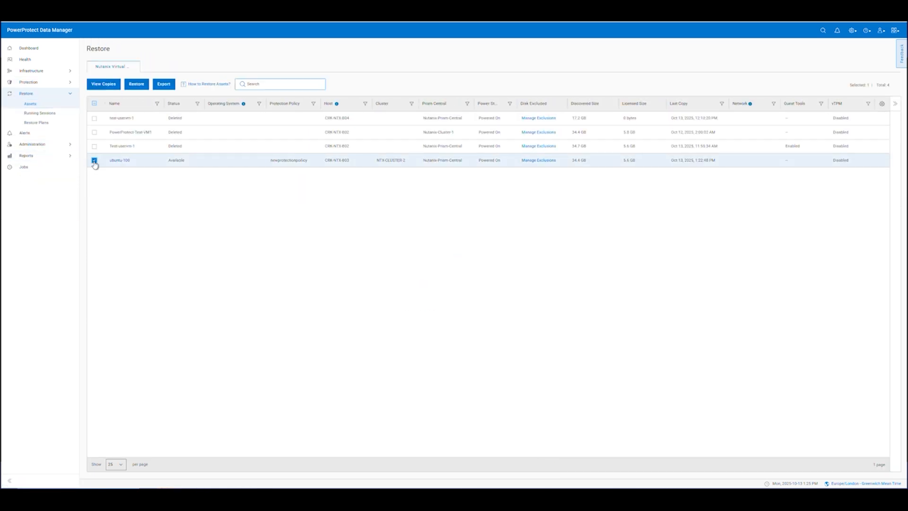
left_click(136, 84)
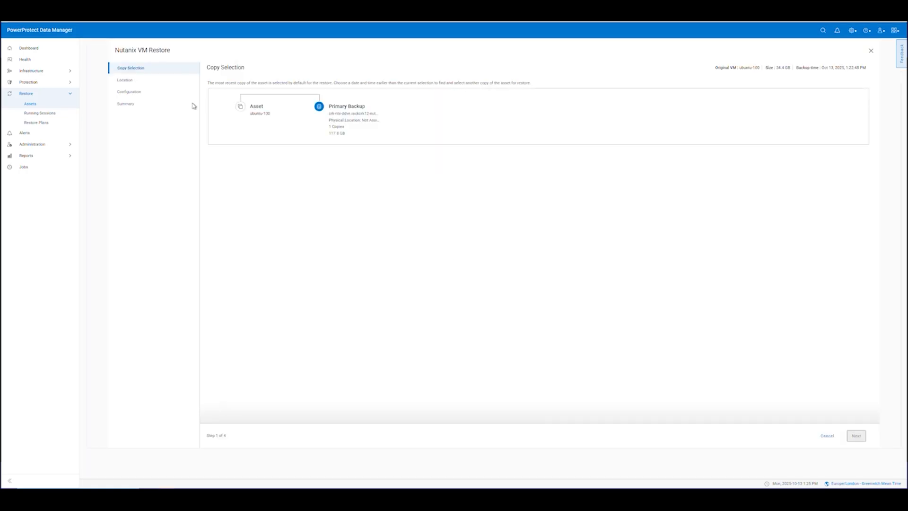
left_click(856, 435)
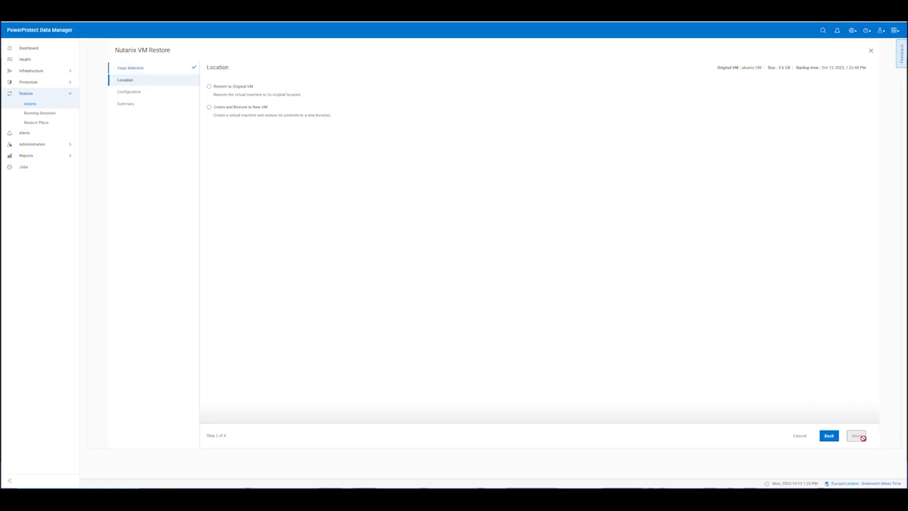
Step: Set the restore to create a new VM on NTX-CLUSTER-2, using the default container as single storage for the entire VM
left_click(209, 108)
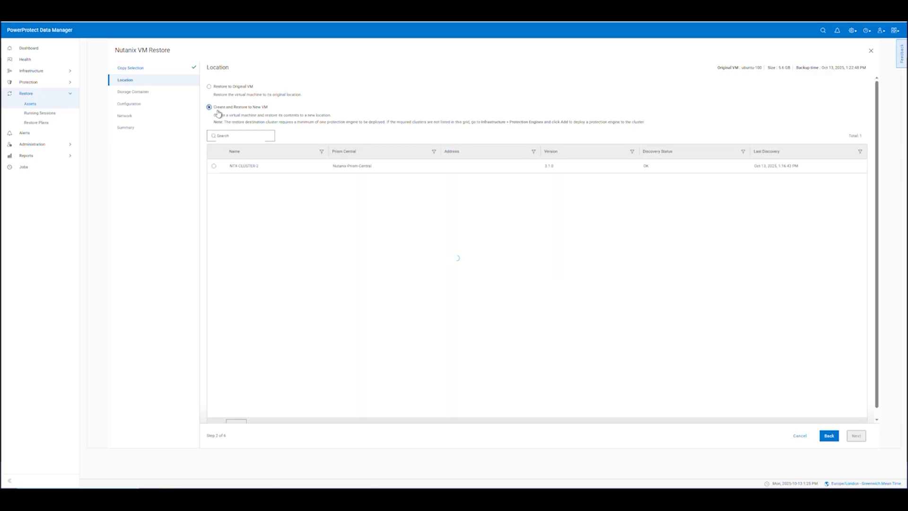
left_click(213, 168)
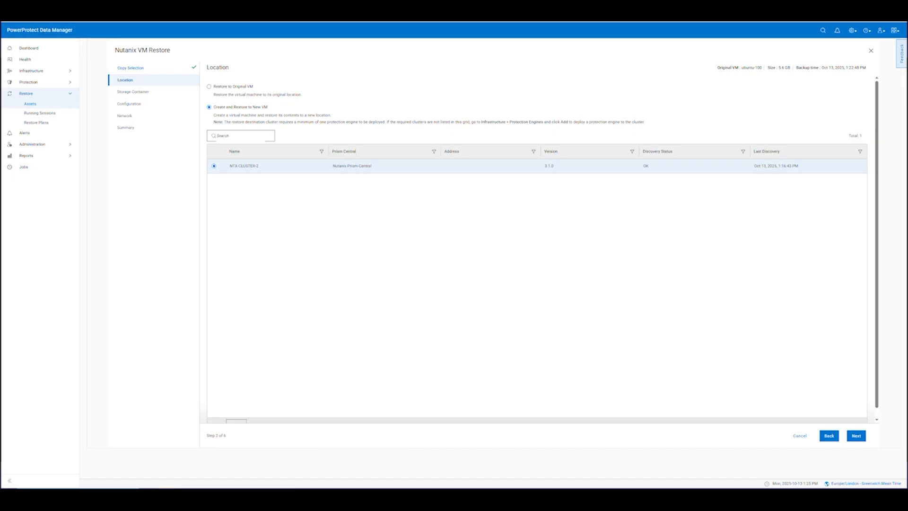
left_click(857, 436)
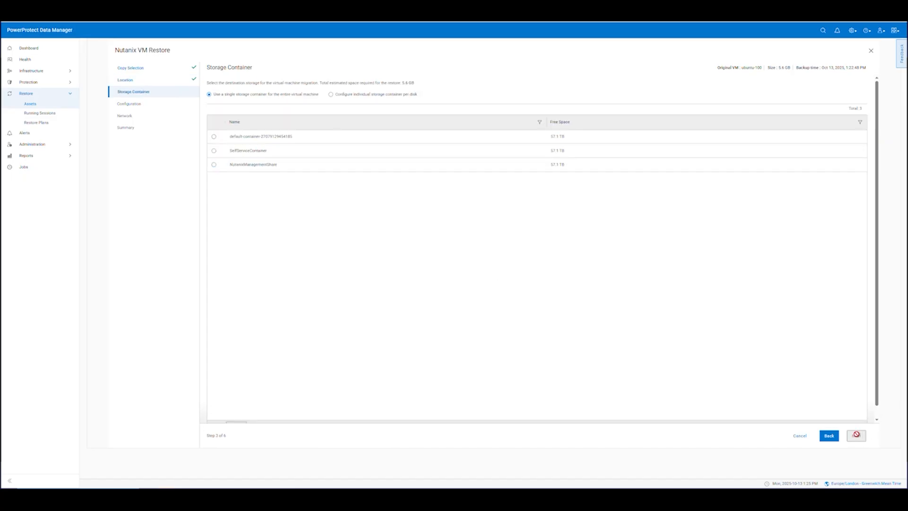
left_click(214, 137)
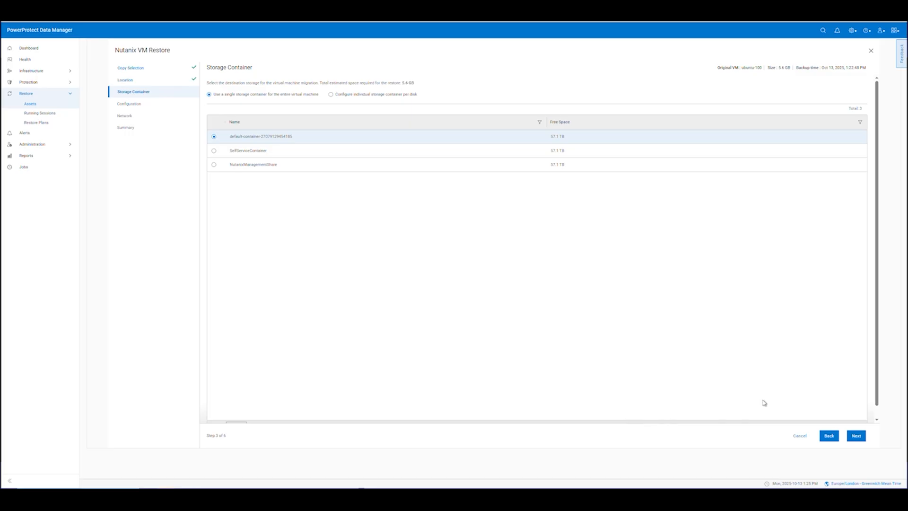
left_click(850, 436)
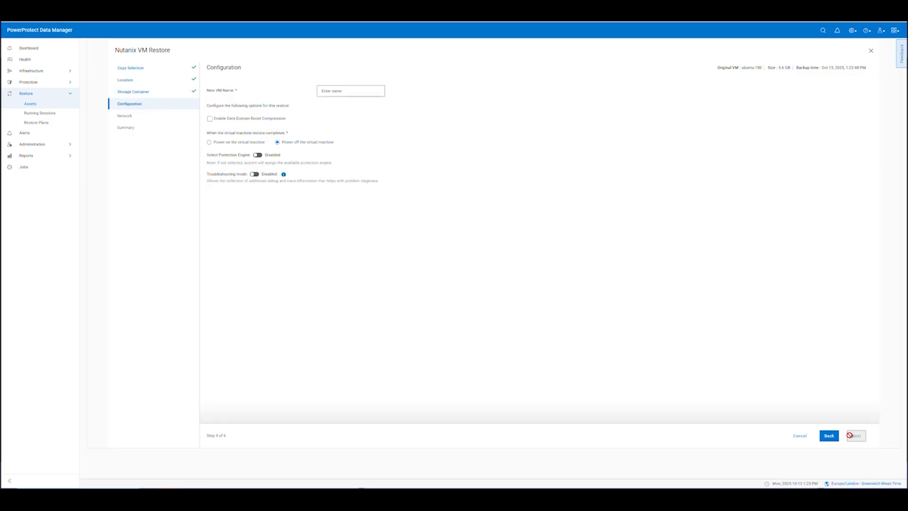
Step: Name the new VM restored-ubuntu-100, power it on after the restore, and enable Data Domain Boost compression
left_click(341, 92)
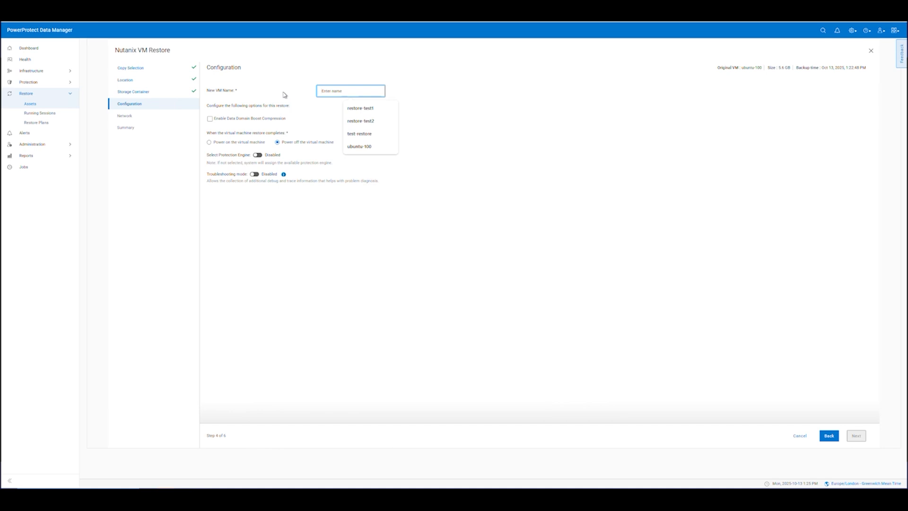
type("restore")
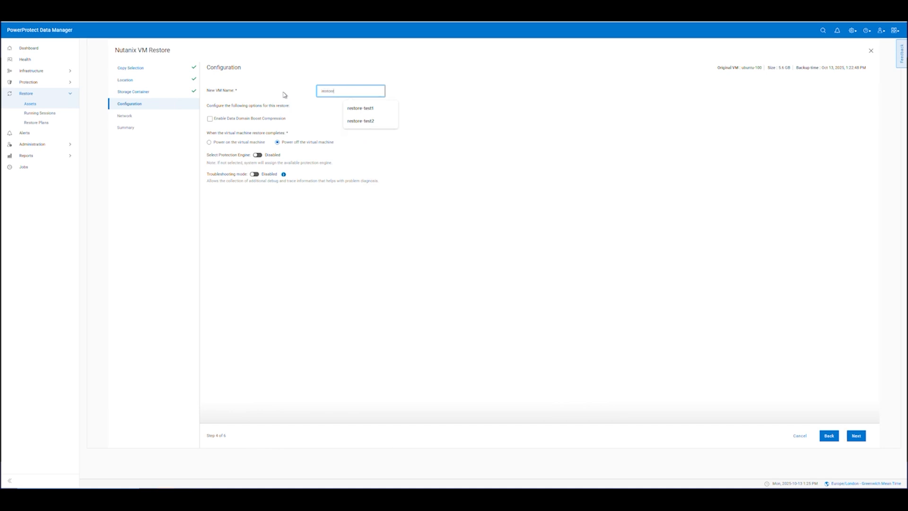
type("o")
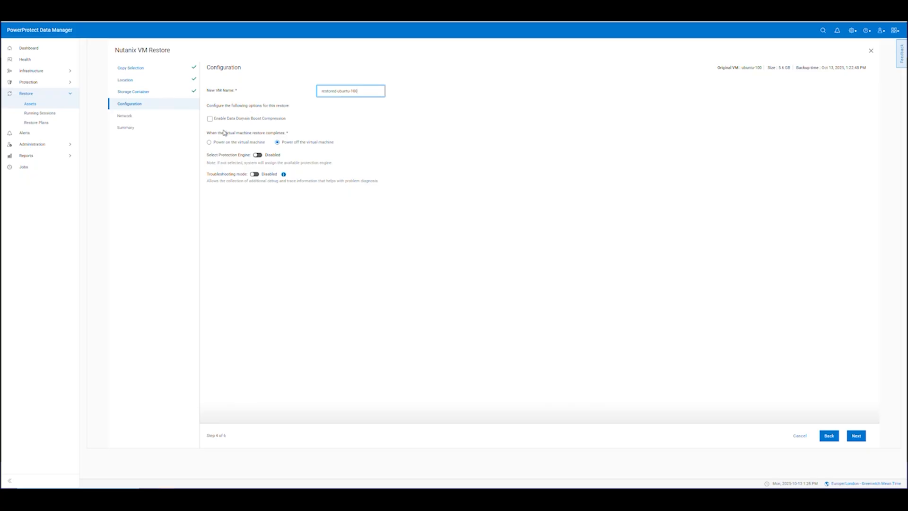
left_click(209, 143)
left_click(210, 119)
left_click(853, 436)
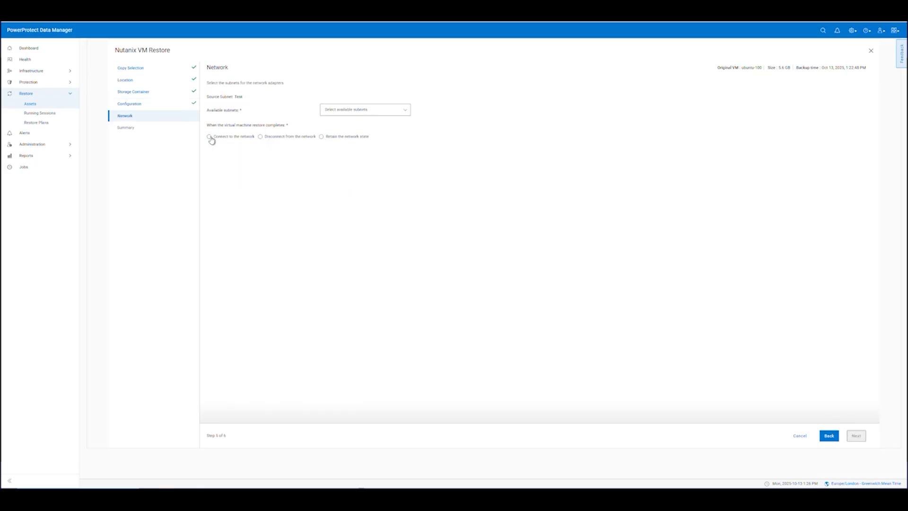
Step: Choose the Test subnet with the network state retained, and start the restore
left_click(209, 138)
left_click(321, 137)
left_click(407, 113)
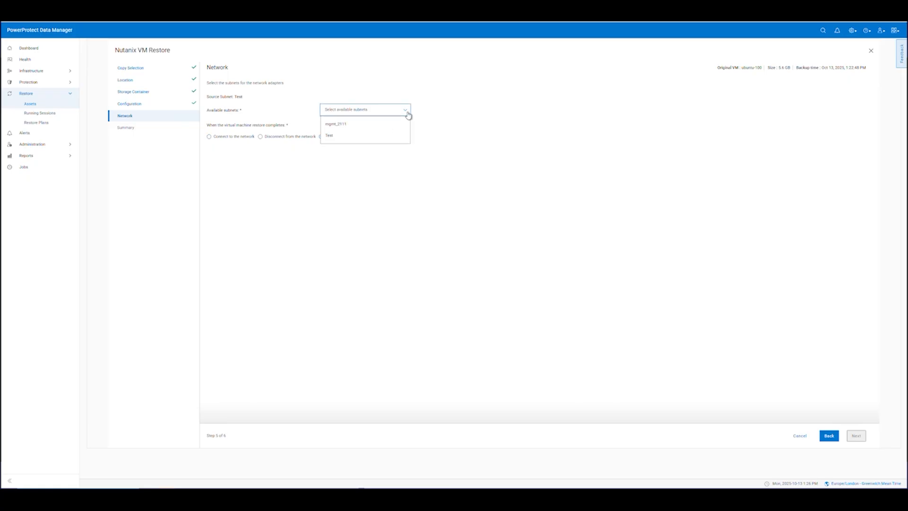
left_click(331, 136)
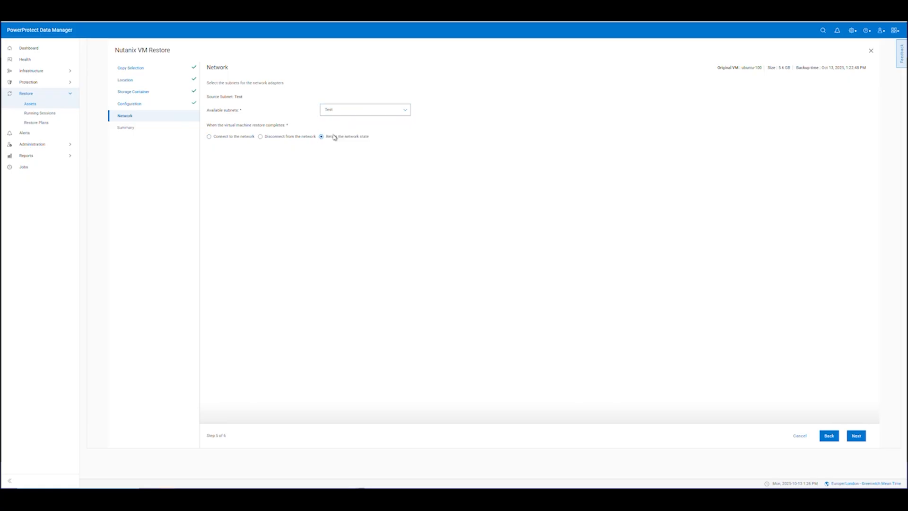
left_click(858, 435)
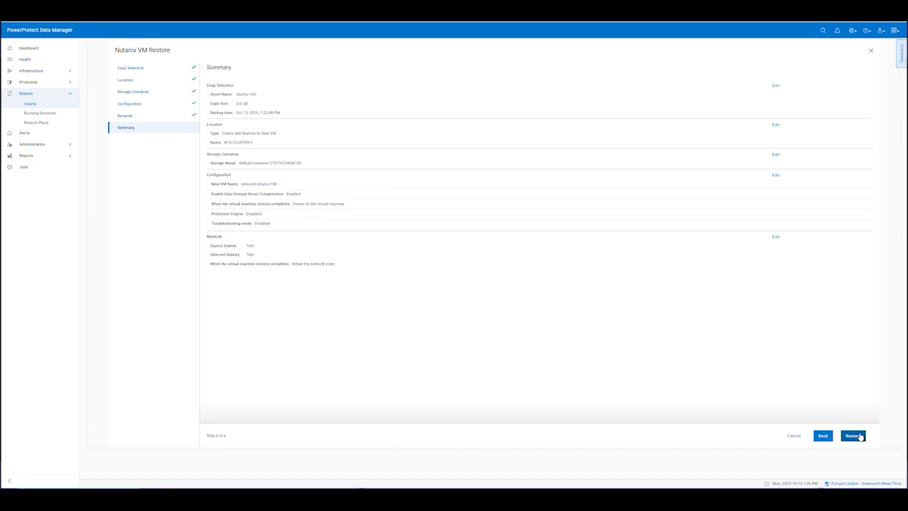
left_click(860, 435)
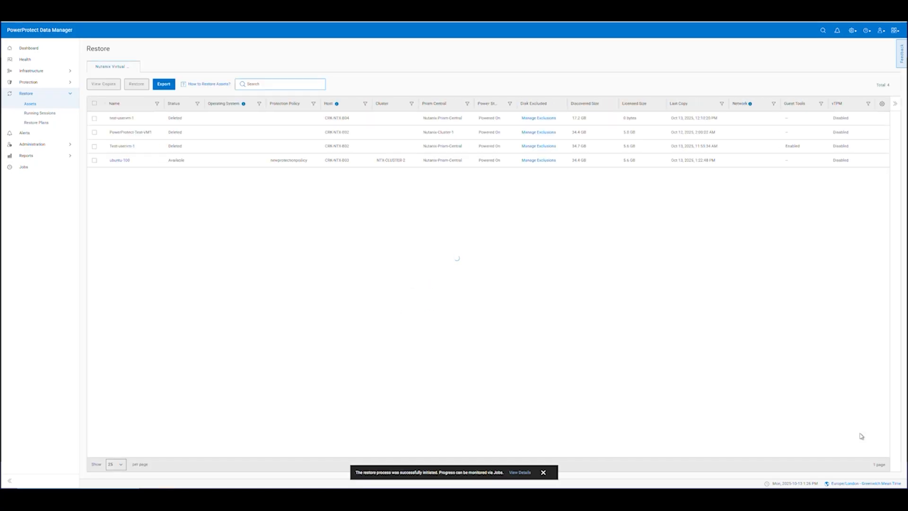
Step: Open the newly started restore job group and examine the progress of its ubuntu-100 job
left_click(520, 472)
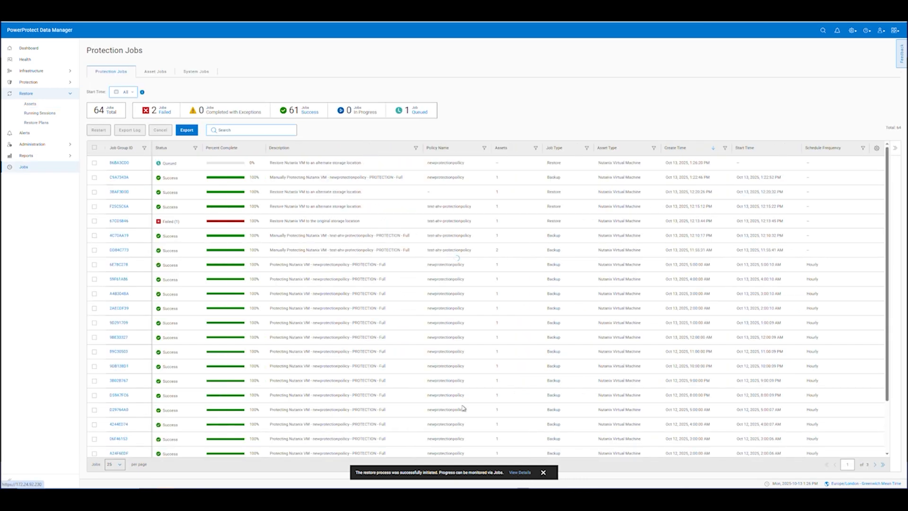
left_click(117, 163)
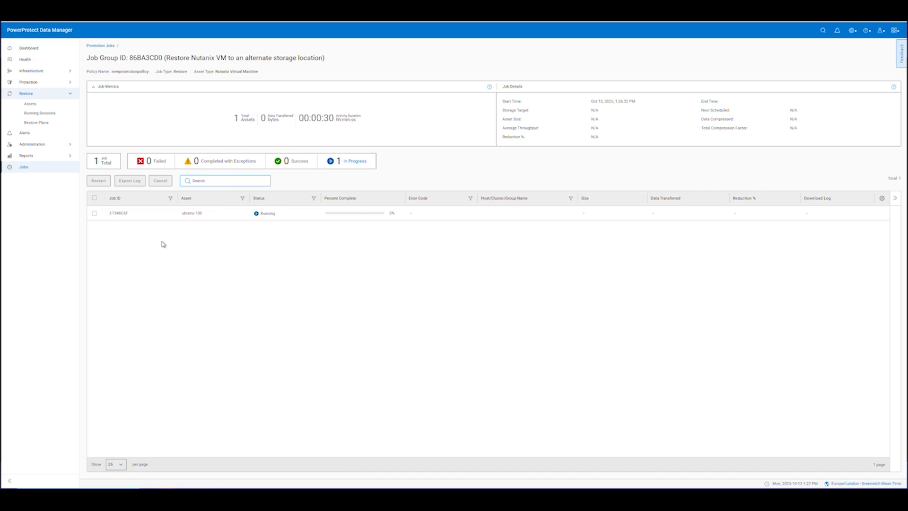
left_click(115, 214)
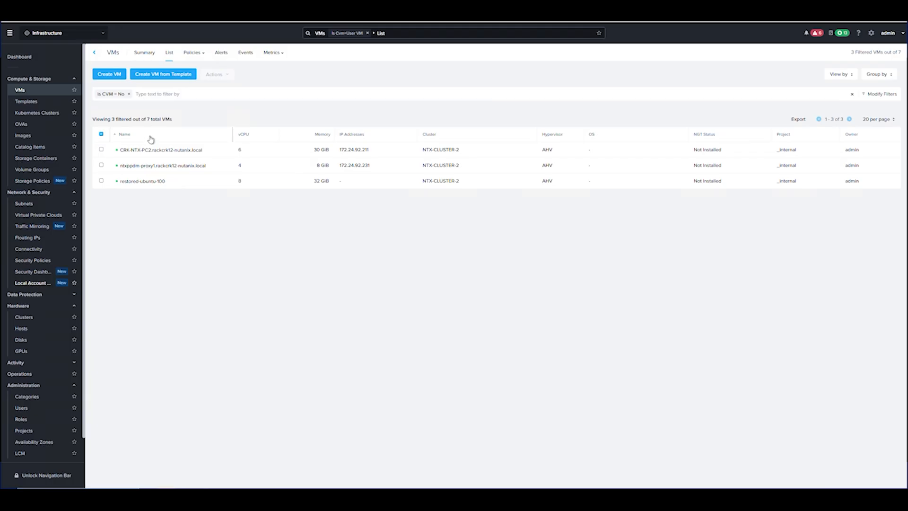
Step: Open the restored-ubuntu-100 VM's summary in Prism Central and ping 172.24.93.100 from a Command Prompt beside it
left_click(149, 183)
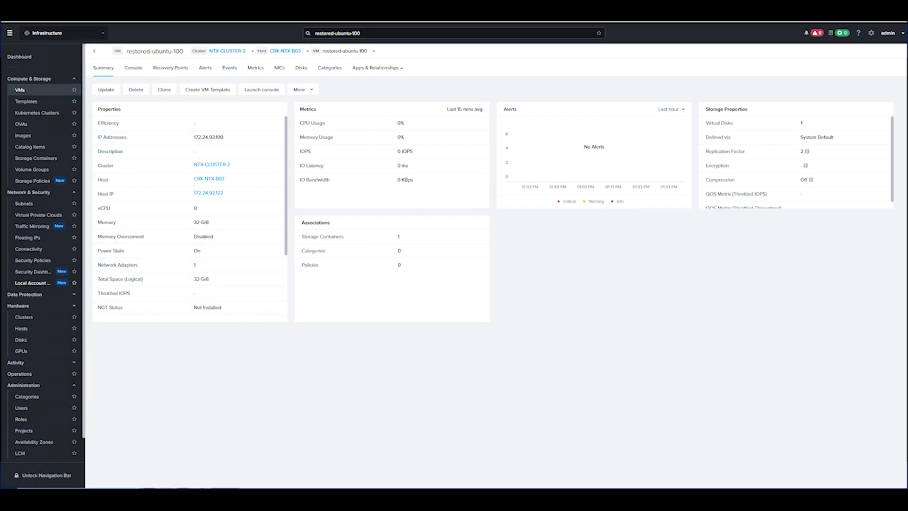
left_click(78, 494)
type("cmd")
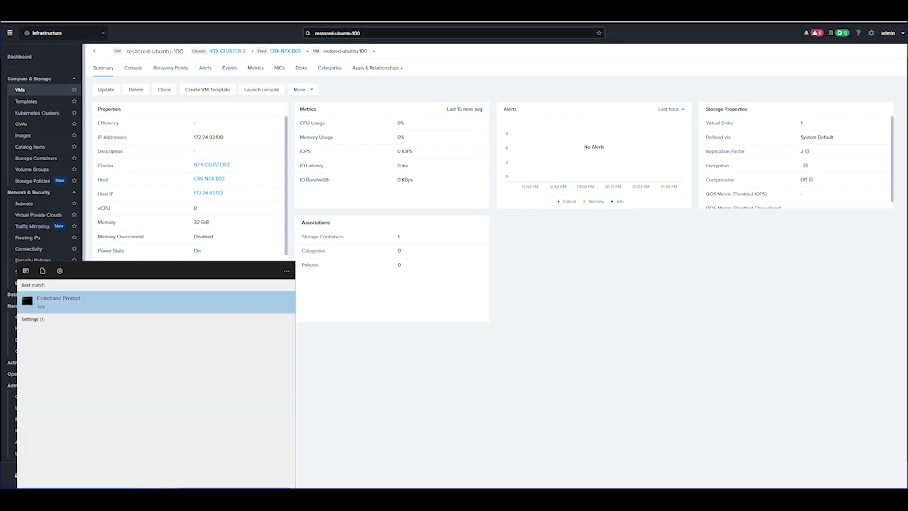
key("Return")
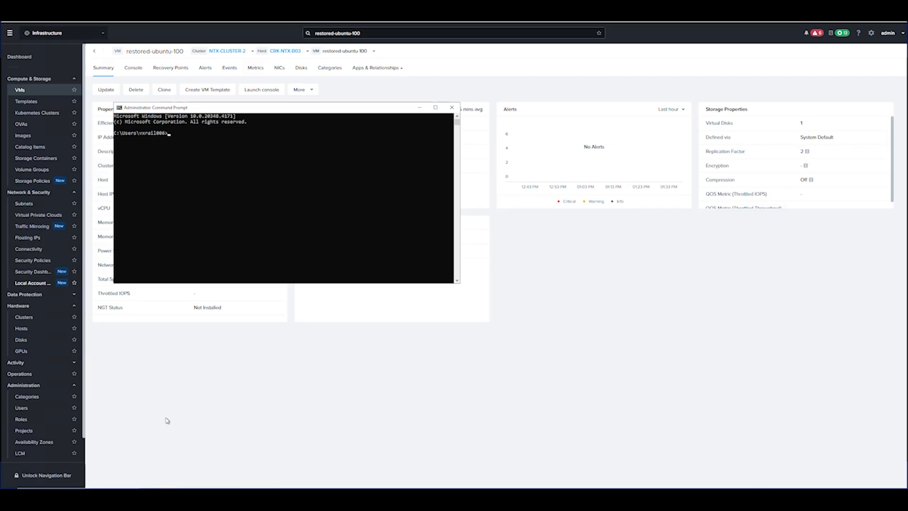
left_click_drag(223, 111, 505, 162)
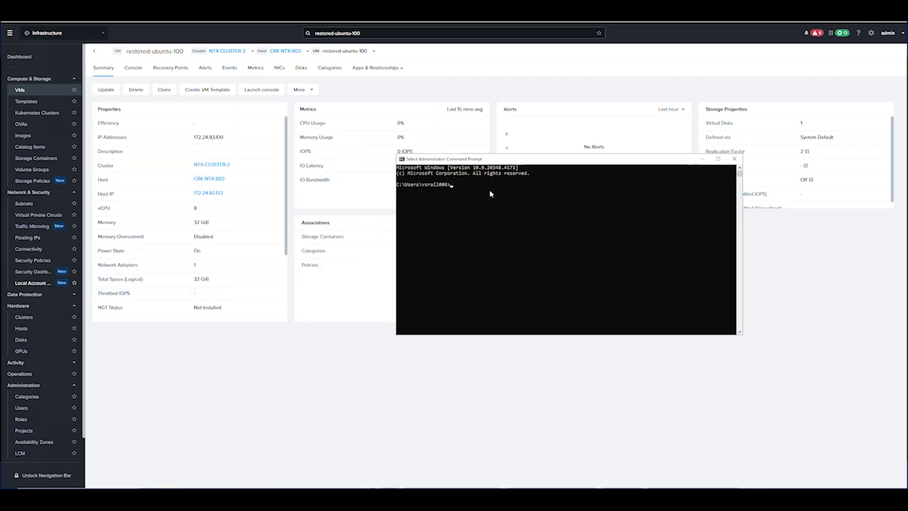
type("ping 172")
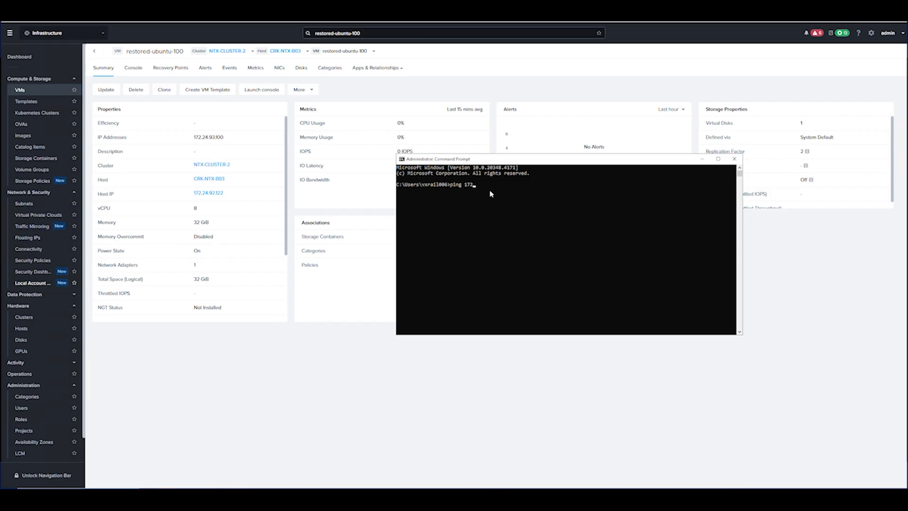
type(".24.93.1")
type("00")
key("Return")
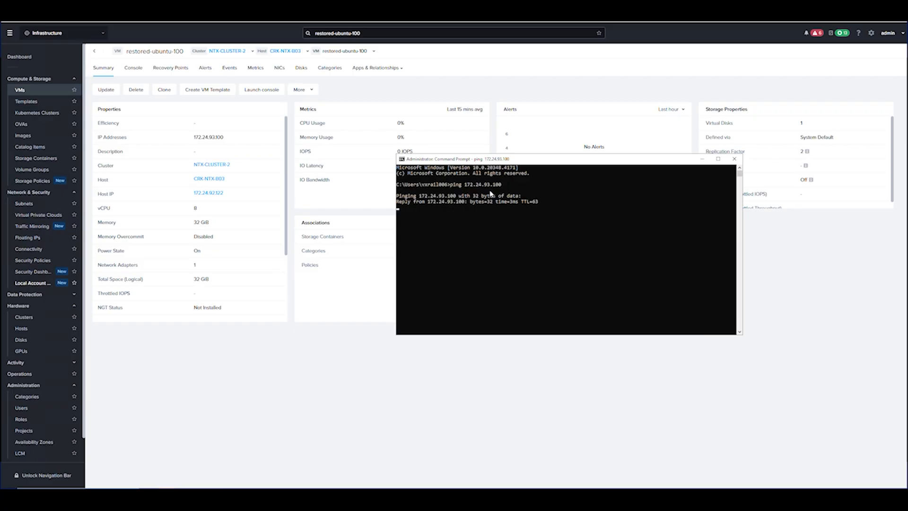